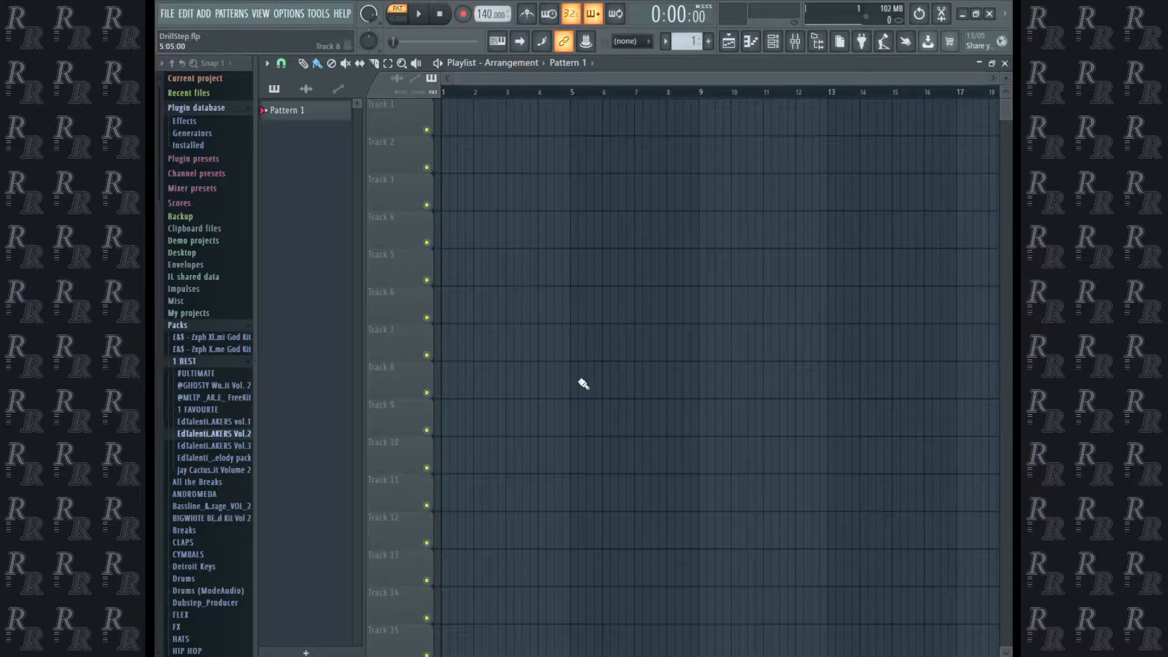
Program the hats and M - Chickens steps in Pattern 1, and place the snare on steps 9 and 25.
key(F6)
scroll(190, 328, down, 9)
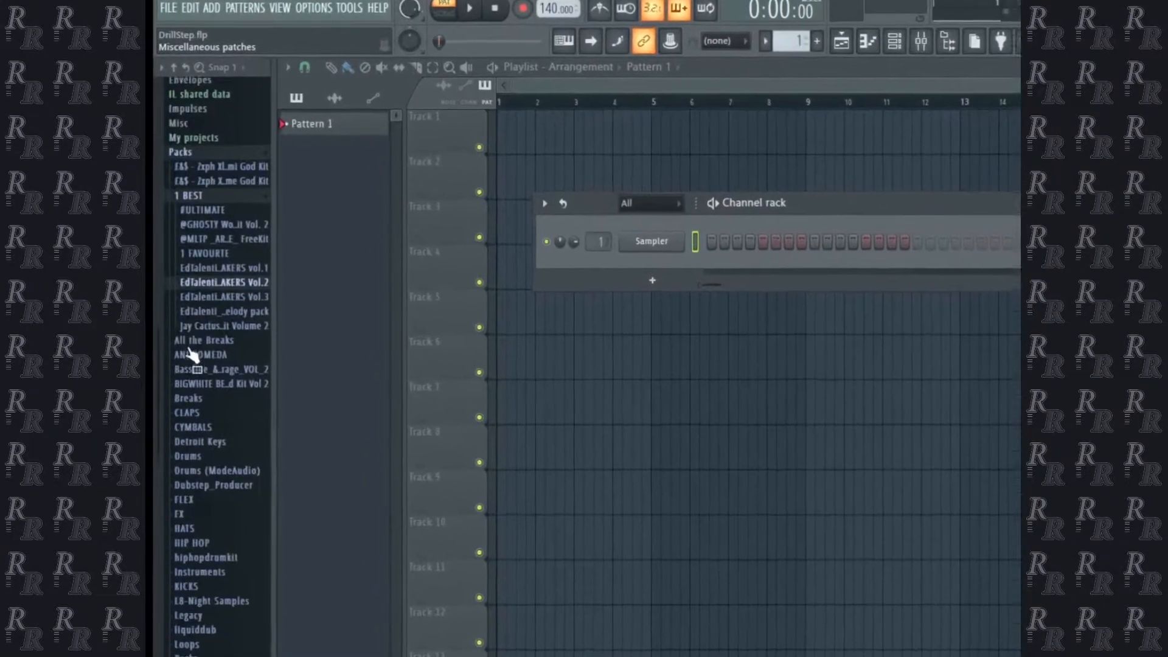
scroll(202, 367, up, 4)
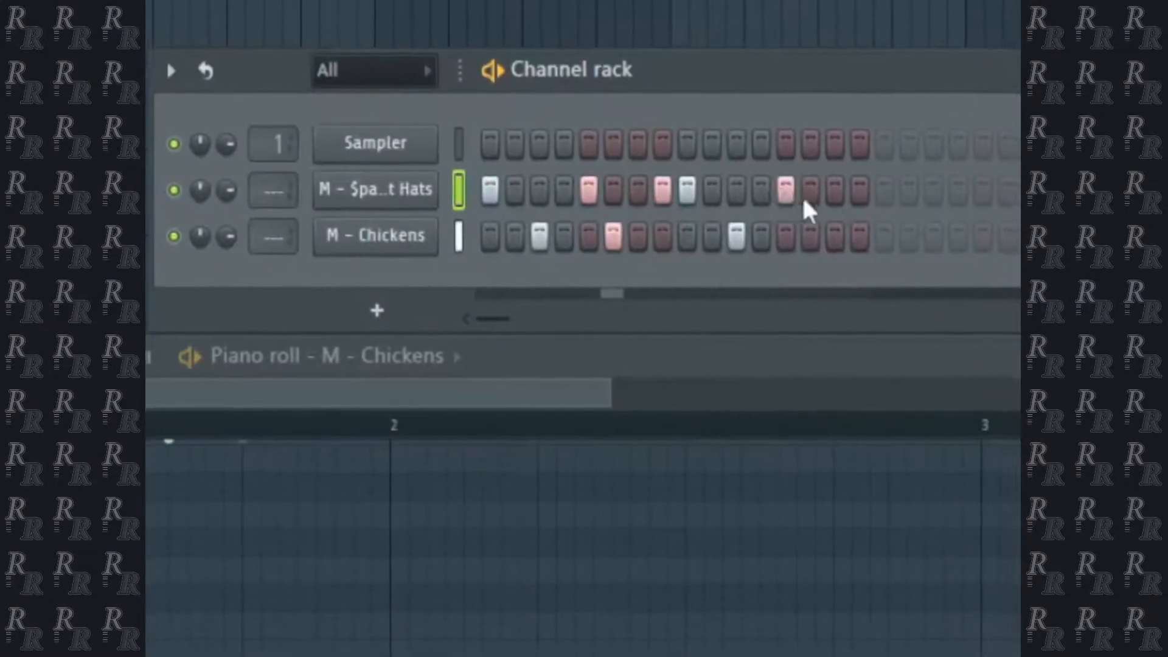
click(770, 249)
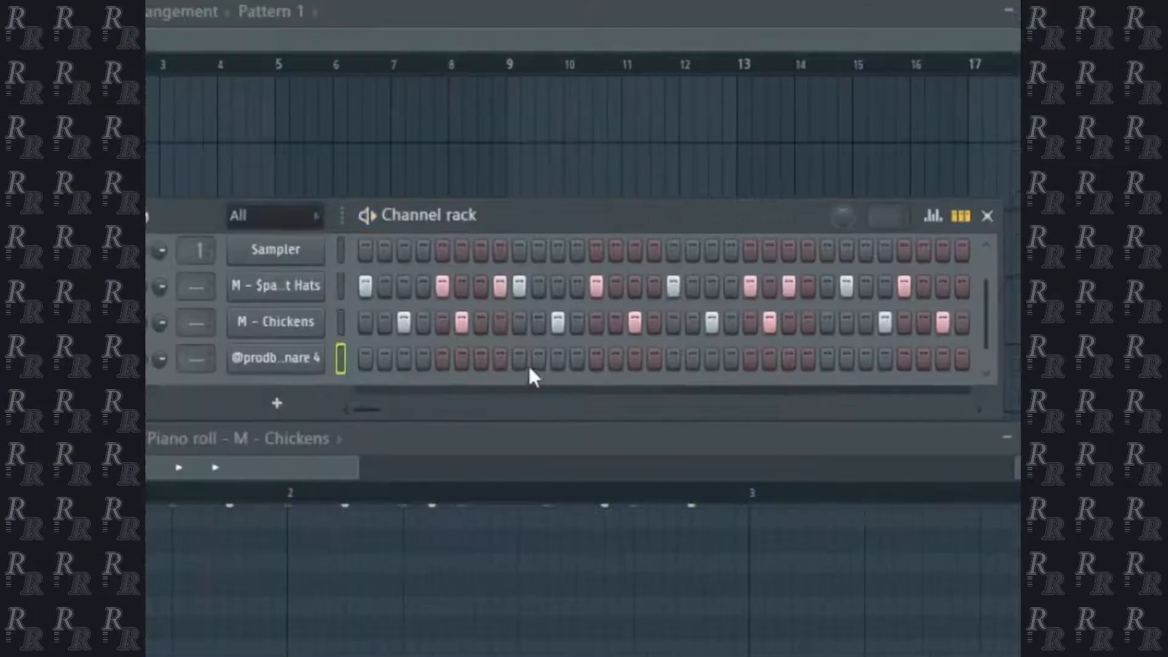
click(527, 365)
click(828, 345)
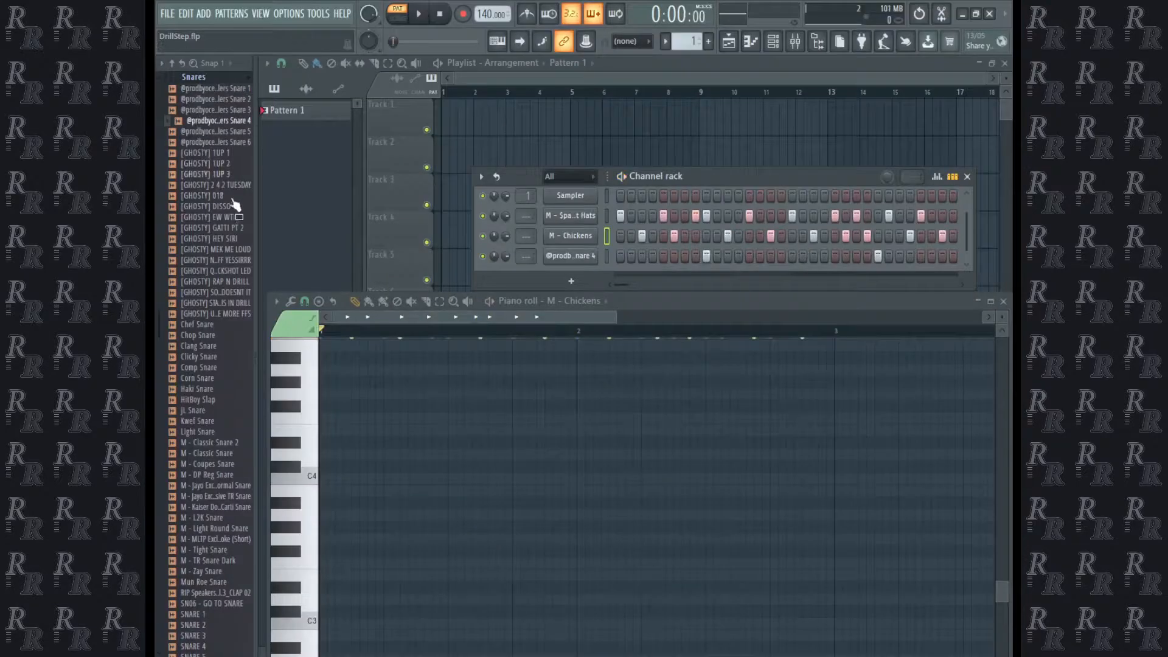
Load Drillers Kick 7 into the empty Sampler channel and add kick hits including steps 1 and 21.
scroll(248, 198, up, 5)
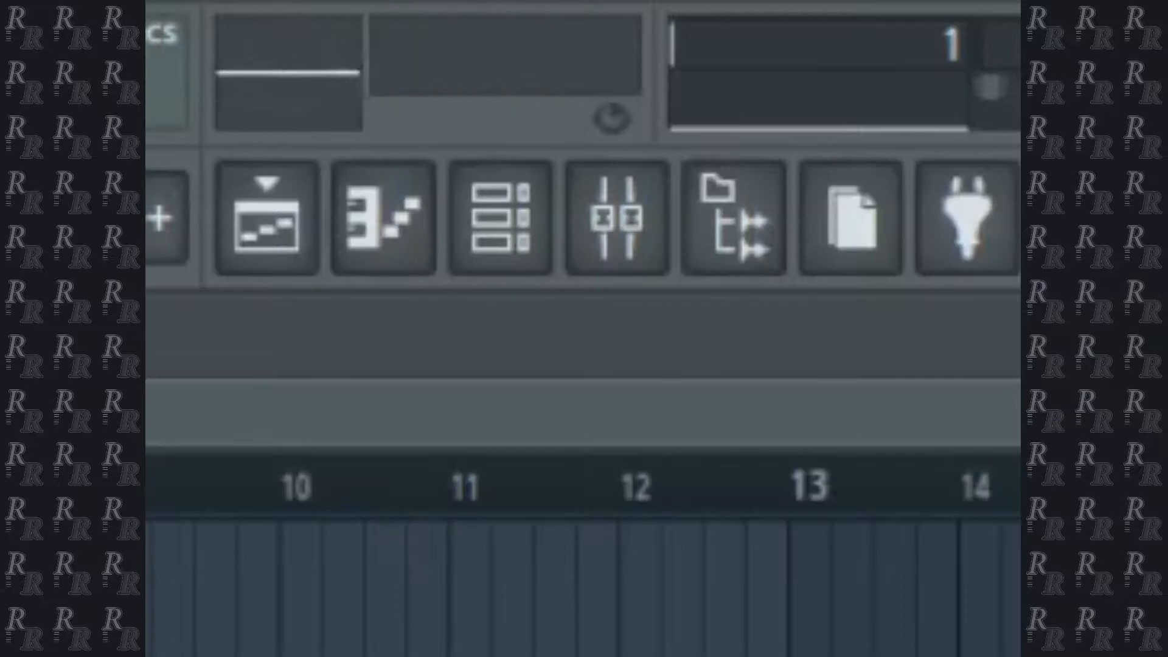
drag(149, 340, 294, 349)
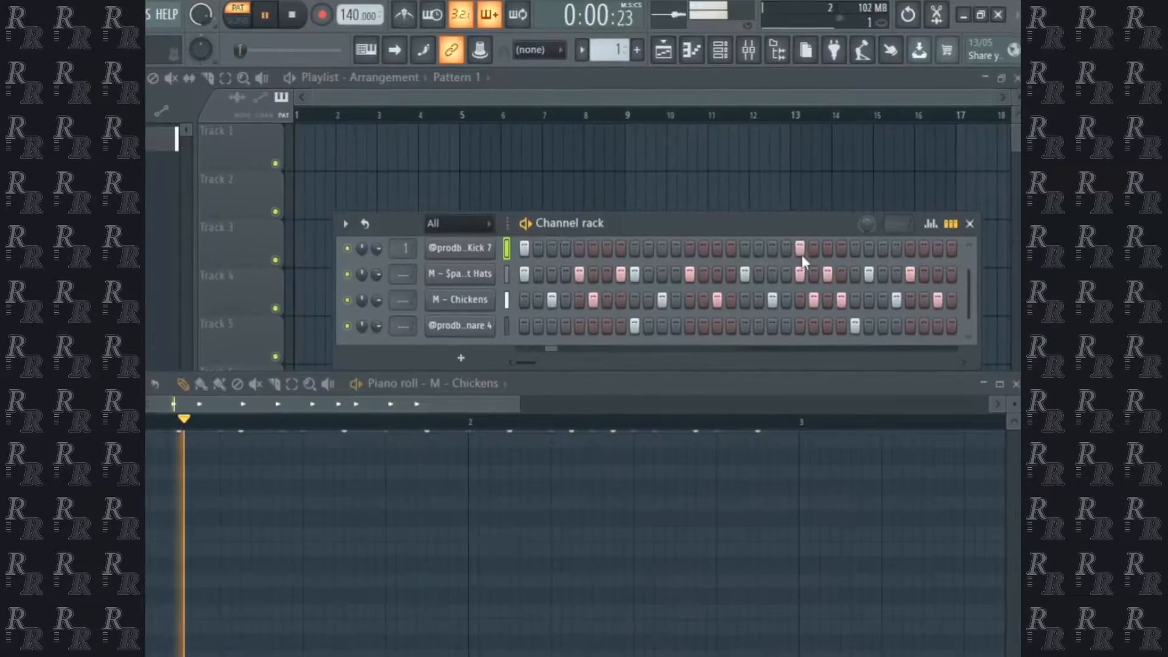
click(782, 350)
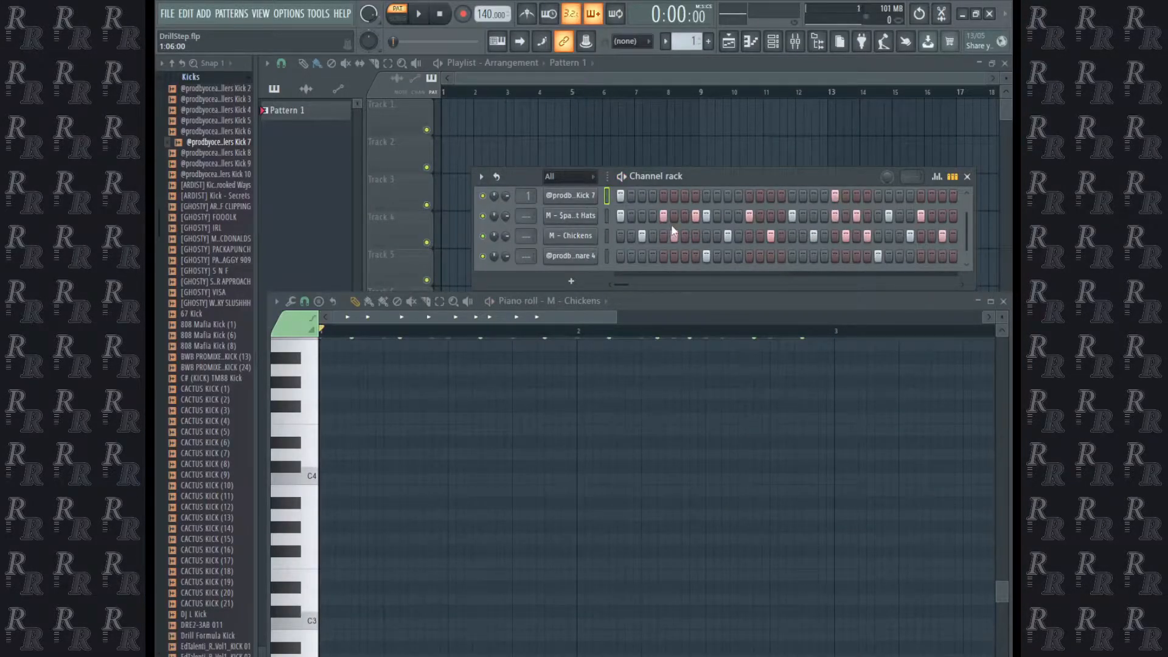
click(698, 192)
Audition the drum loop and lay four Pattern 1 clips end to end on Track 1 from bar 1.
key(space)
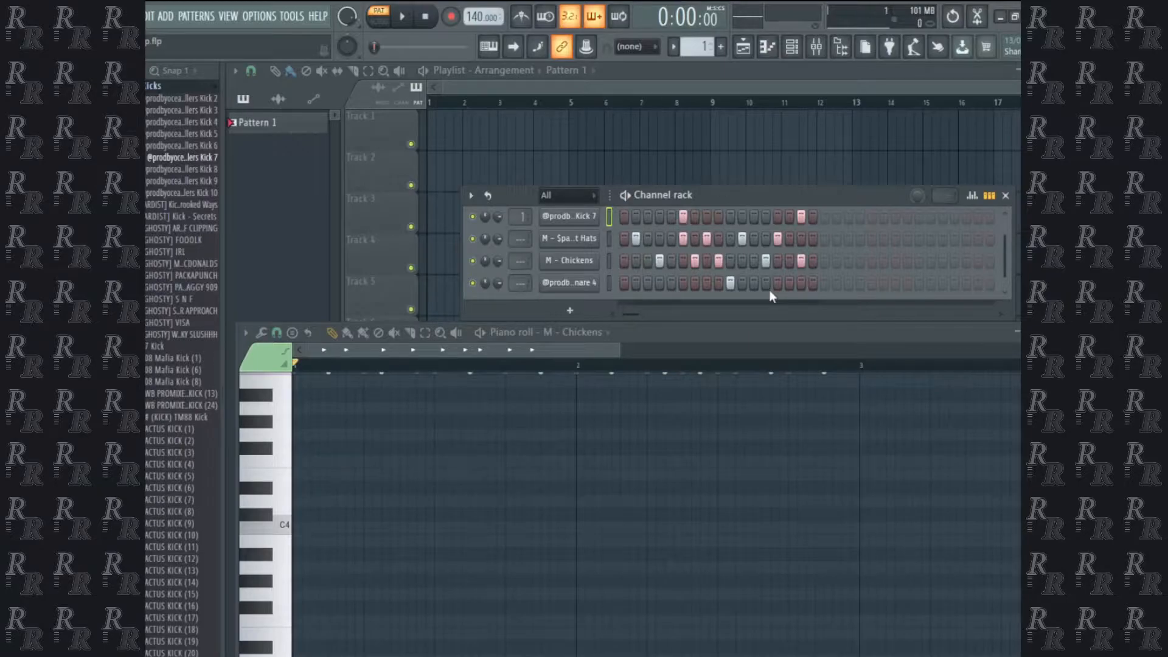
drag(511, 186, 443, 121)
key(space)
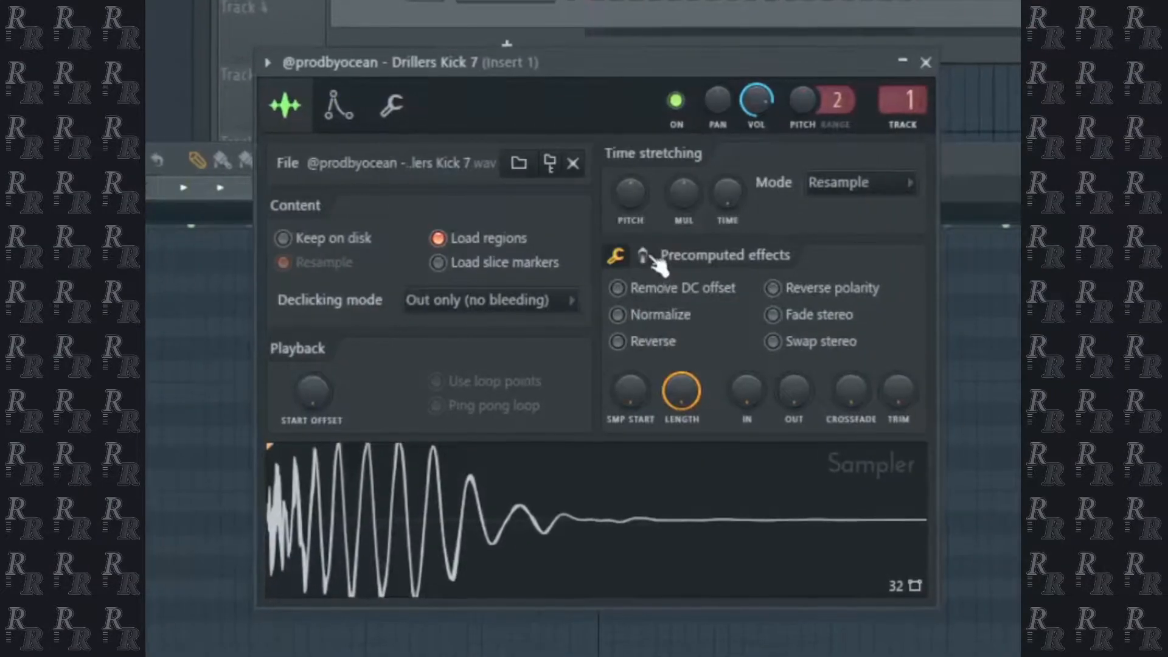
click(646, 257)
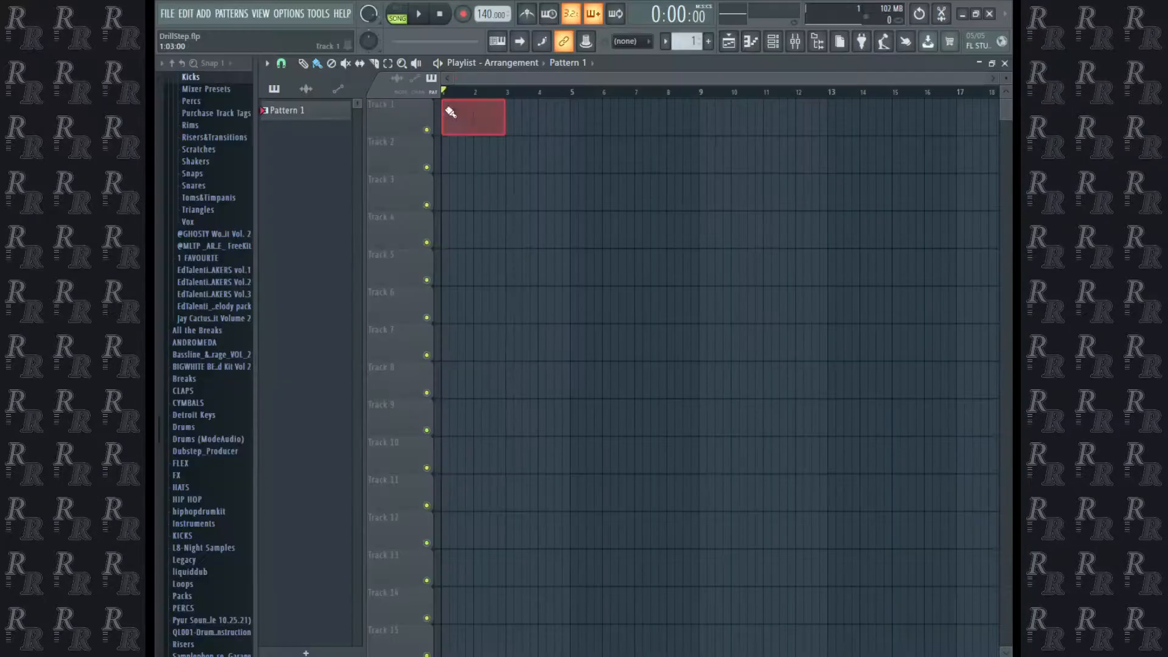
click(450, 128)
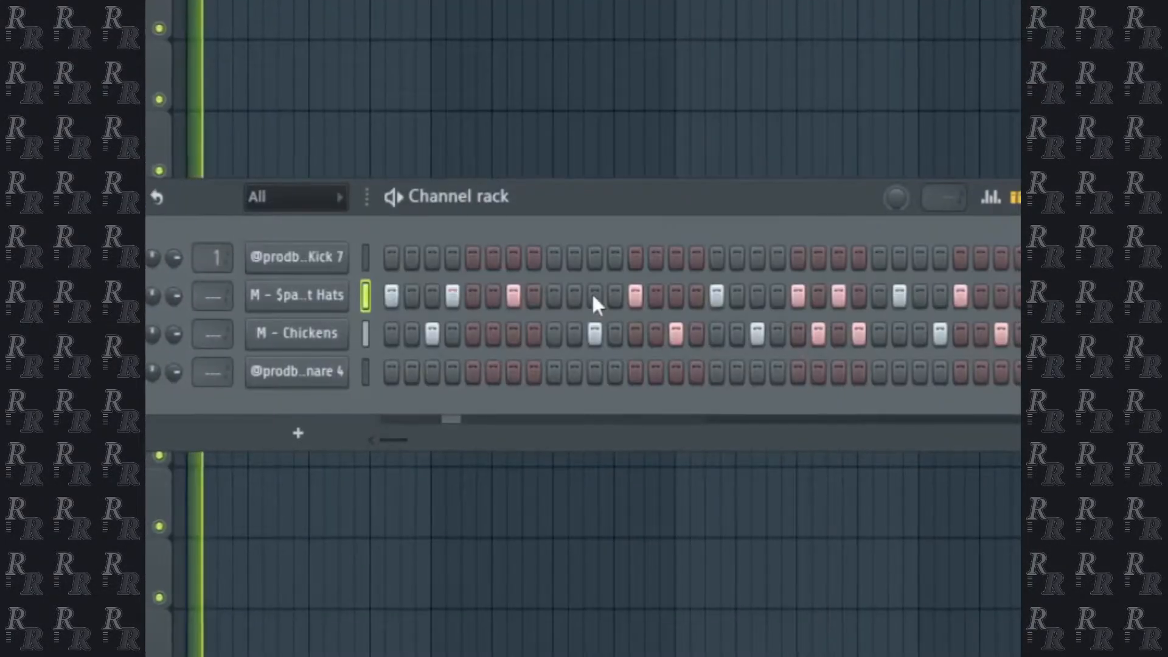
Vary the drum pattern by adding hat hits on steps 9, 11 and 27, with snares on steps 9 and 29.
click(554, 295)
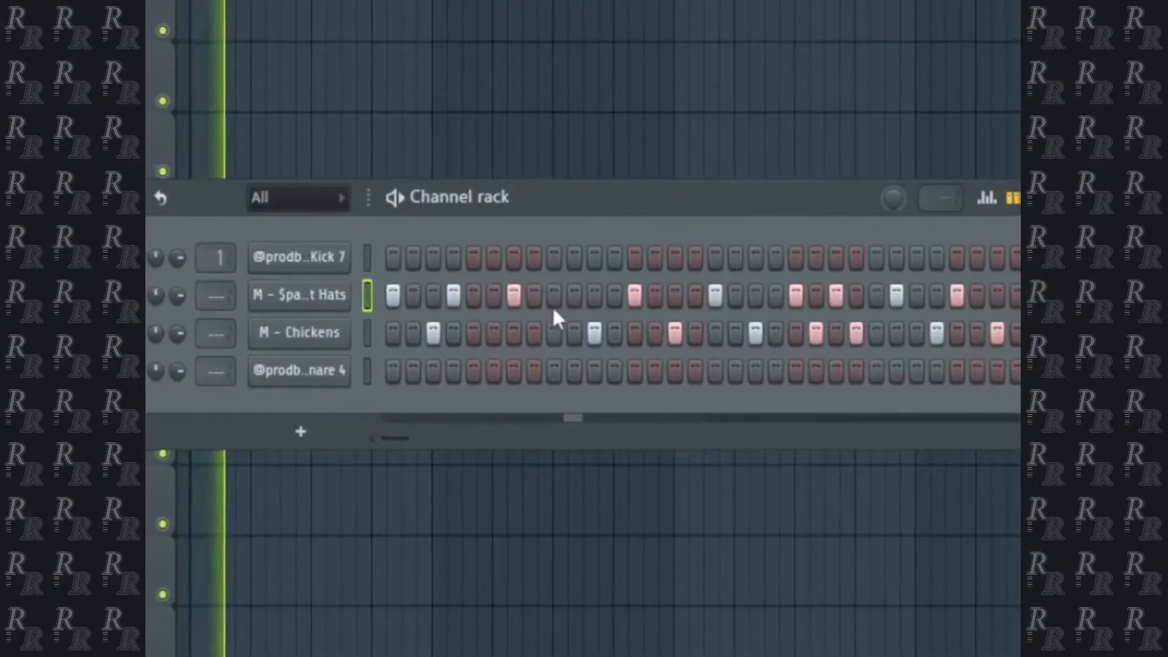
click(593, 294)
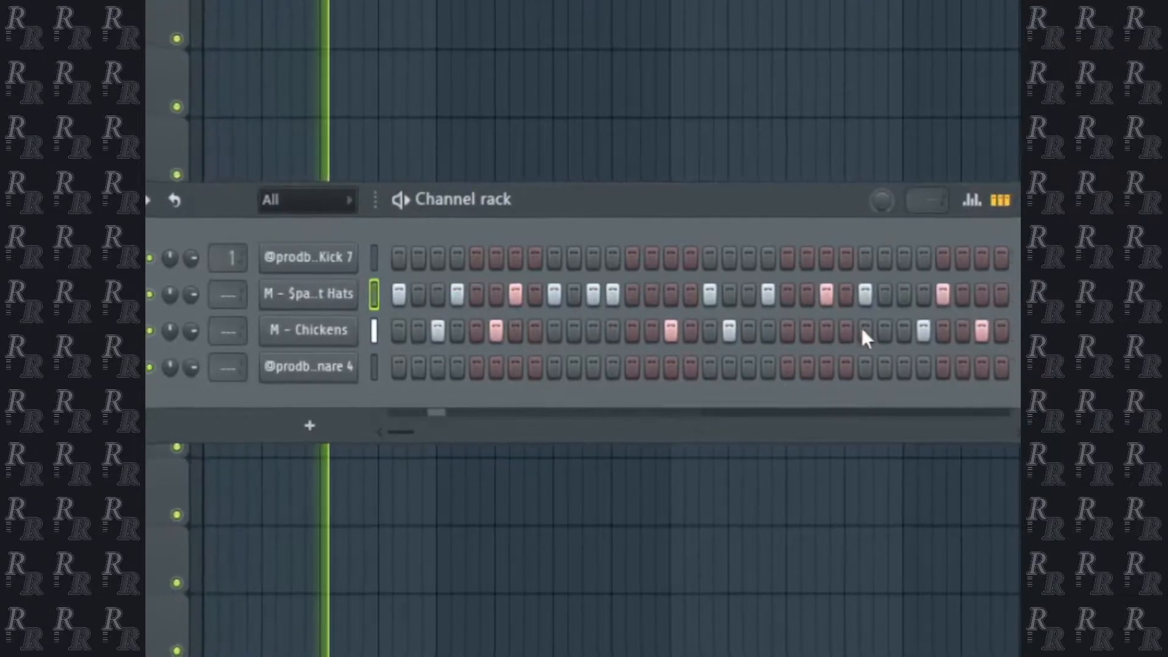
click(911, 295)
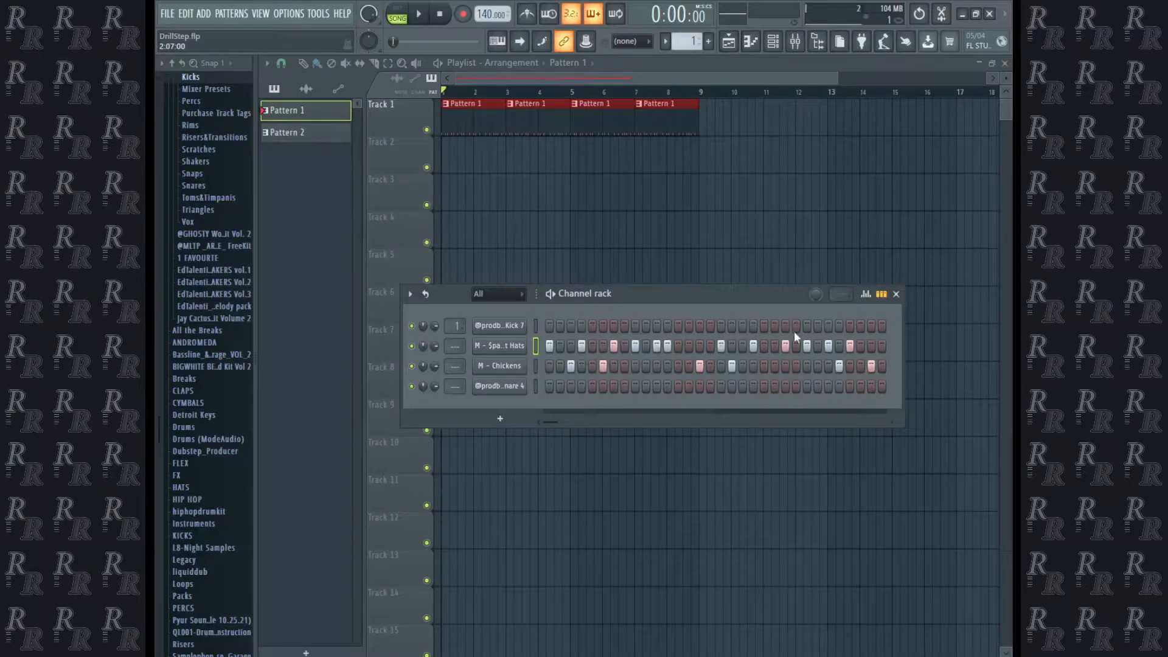
right_click(359, 291)
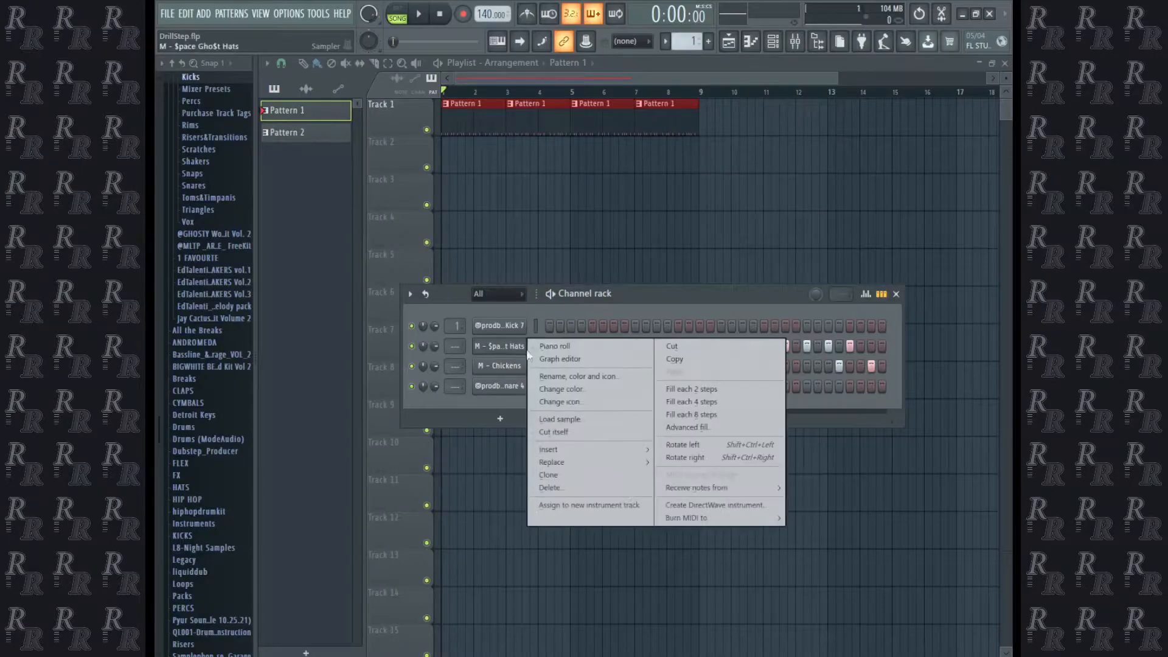
click(397, 284)
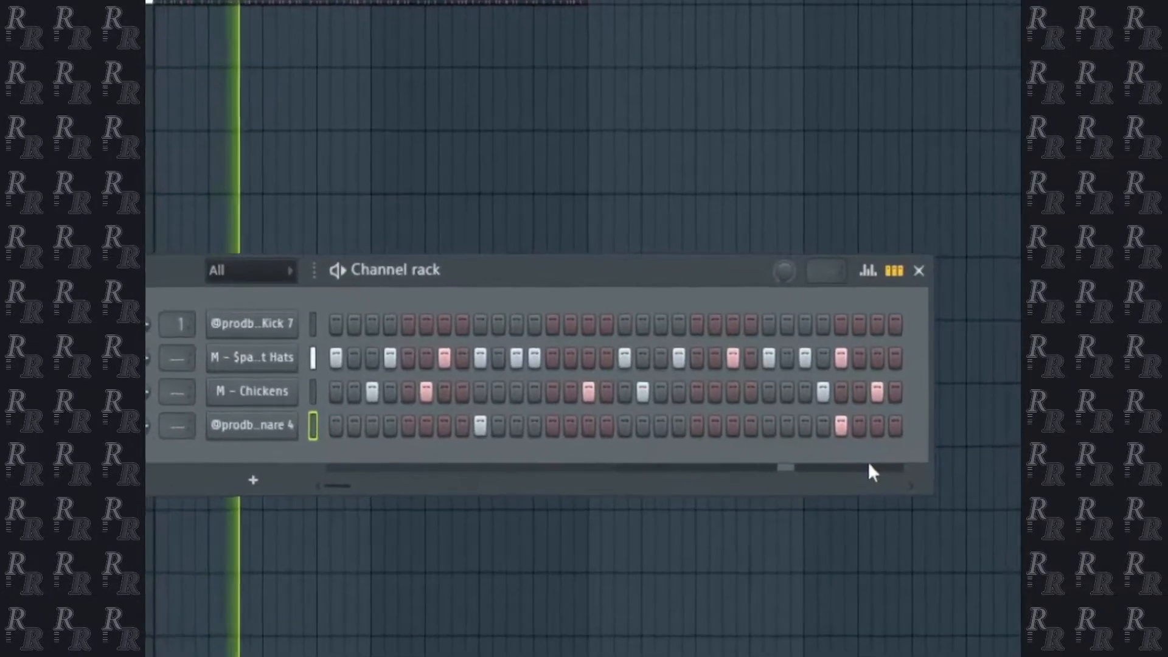
click(280, 323)
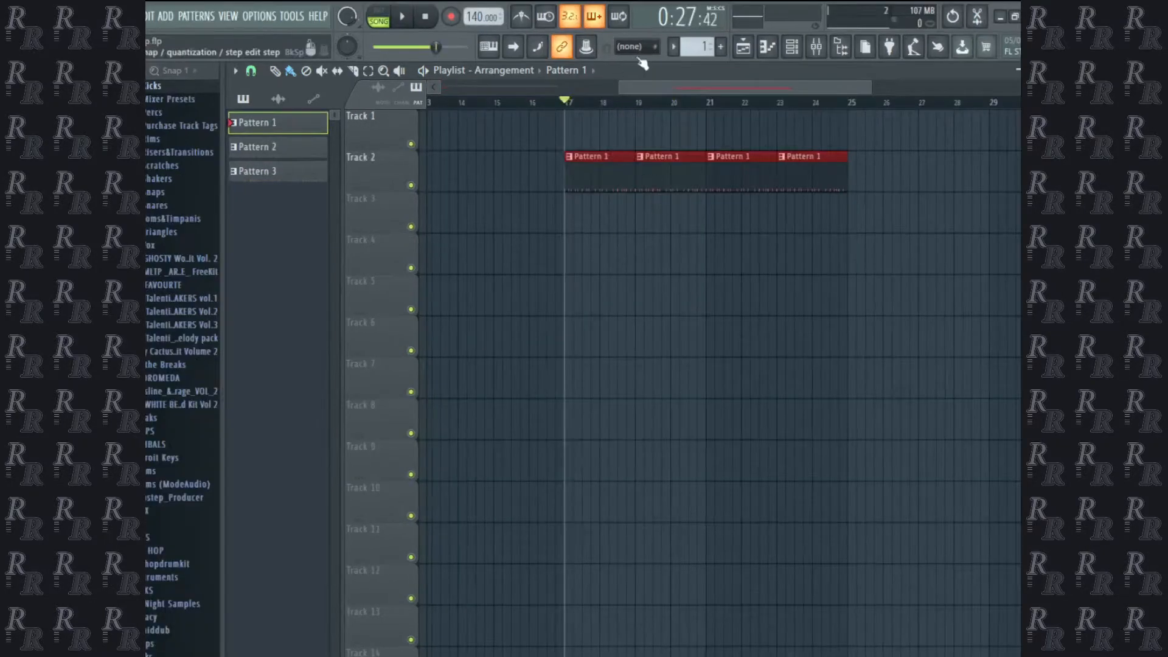
Select Pattern 2 for arranging alongside the Pattern 1 clips on Track 2 from bar 17.
drag(637, 83, 699, 85)
click(274, 151)
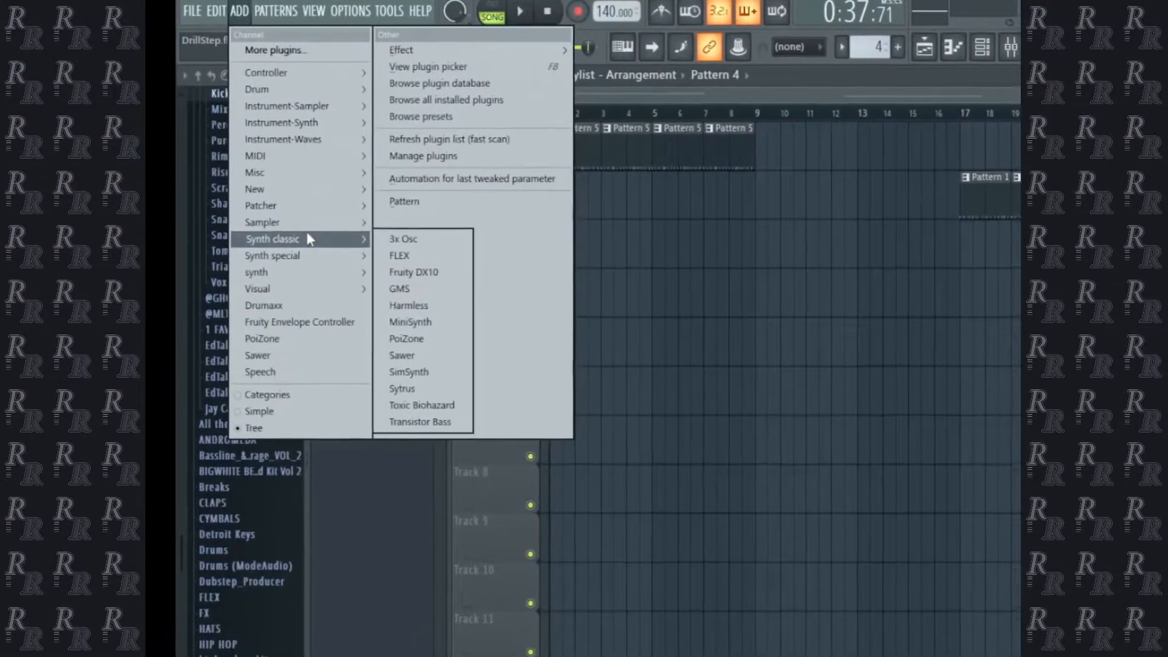
Add an Absynth 5 channel and start its melody with a C5, C6, D#6 and G6 chord at bar 1.
click(405, 255)
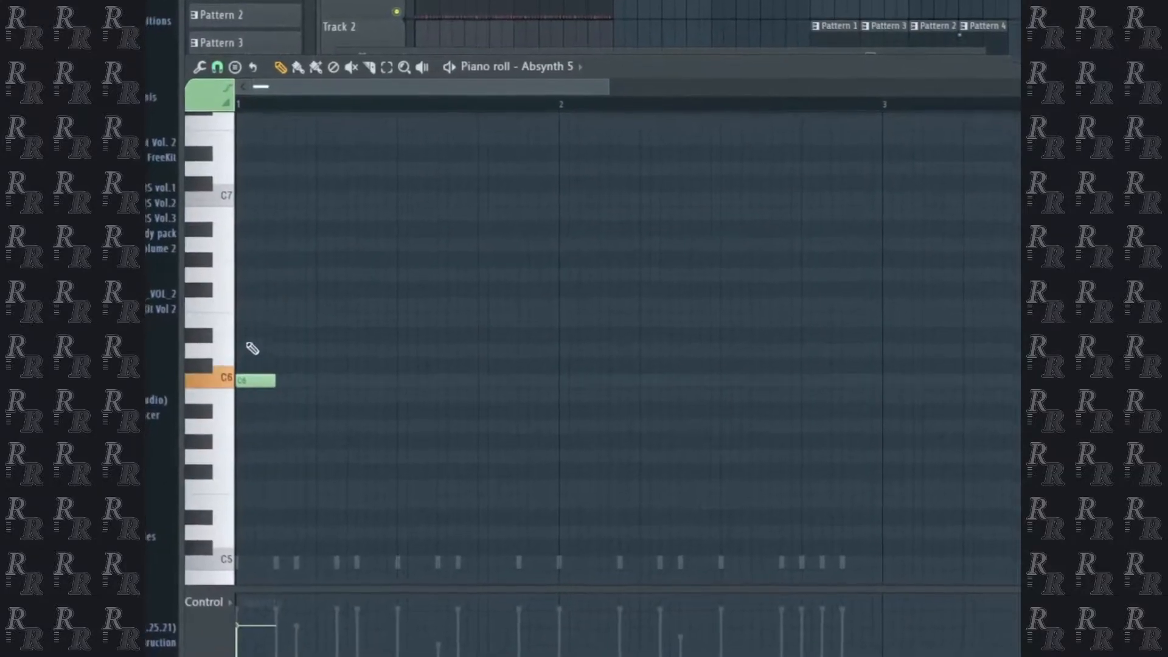
click(252, 330)
click(255, 269)
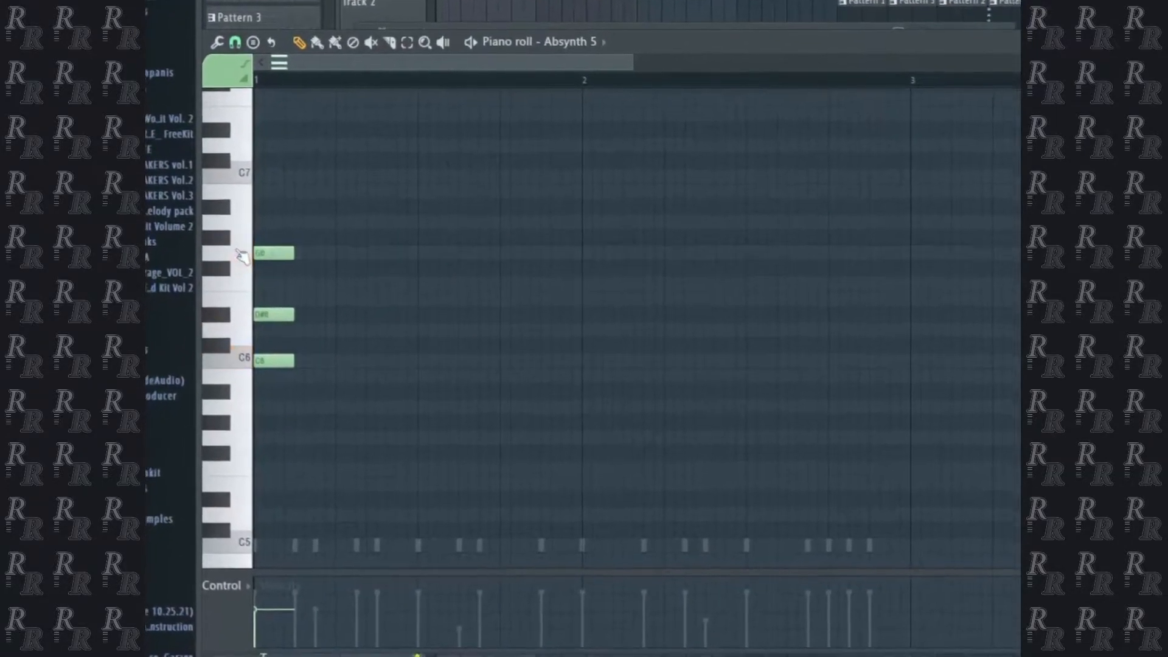
scroll(287, 294, down, 4)
click(286, 293)
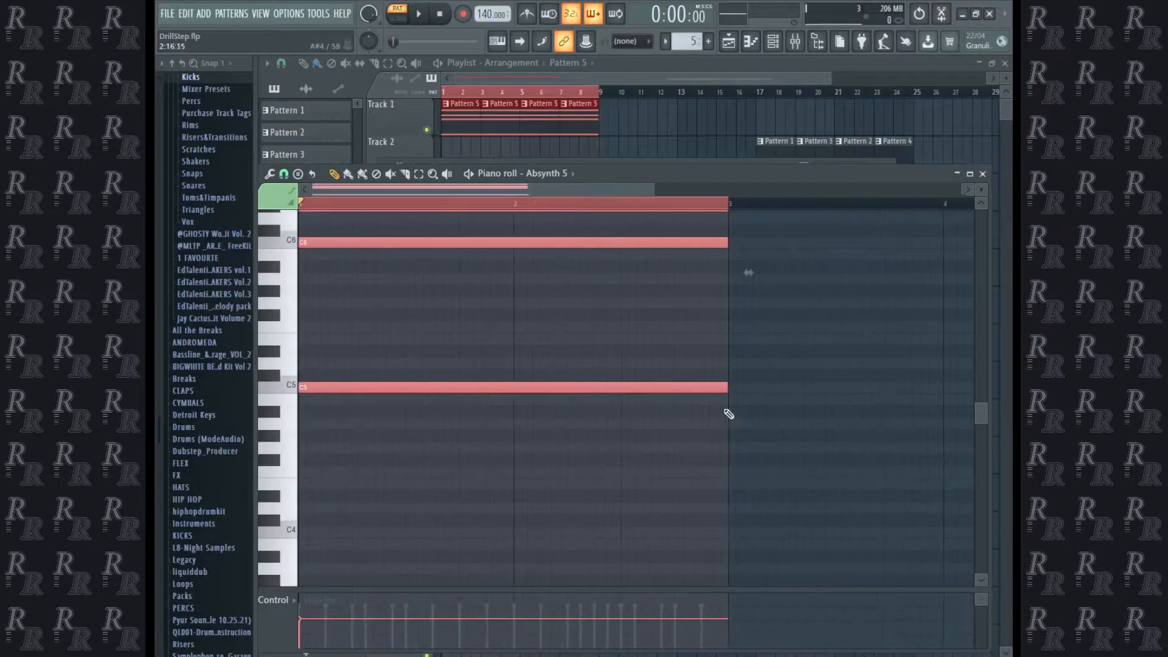
scroll(729, 414, down, 2)
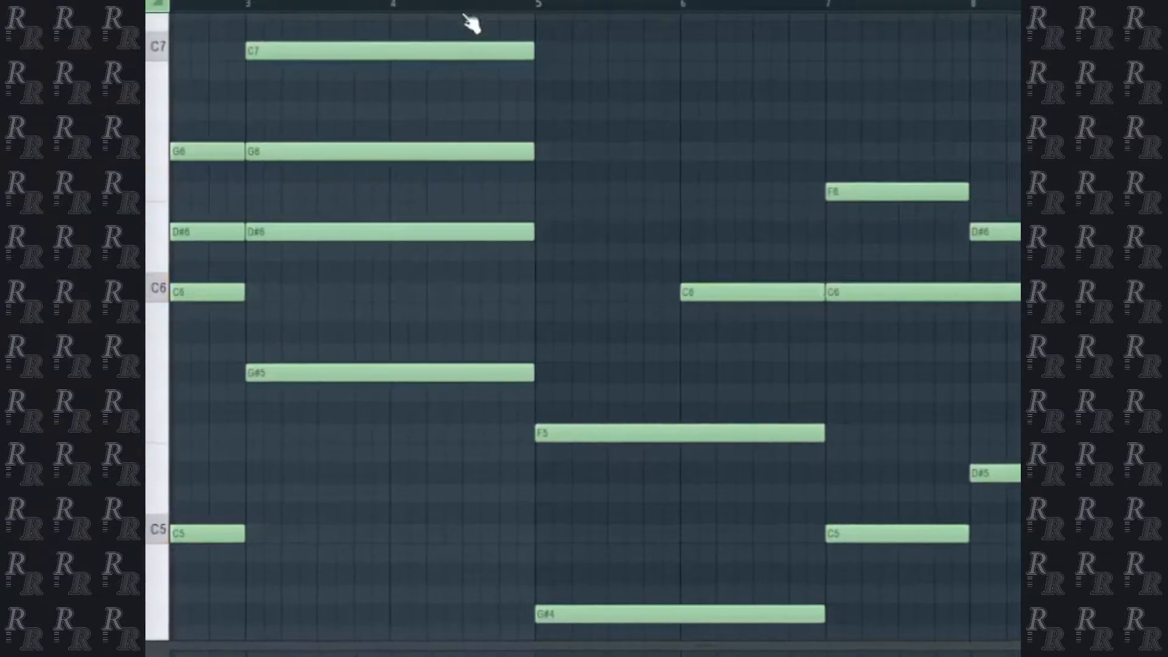
Move the one-bar C6 note above the F5 note to start halfway through bar 5, and extend its end to bar 7.
click(397, 5)
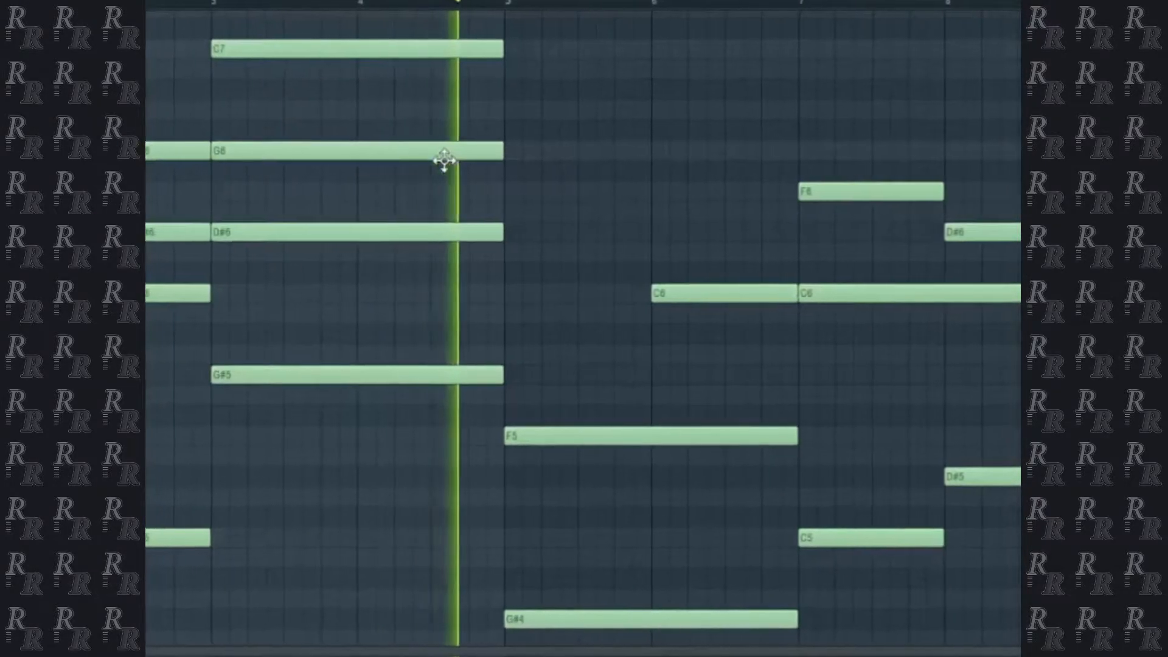
drag(654, 294, 588, 286)
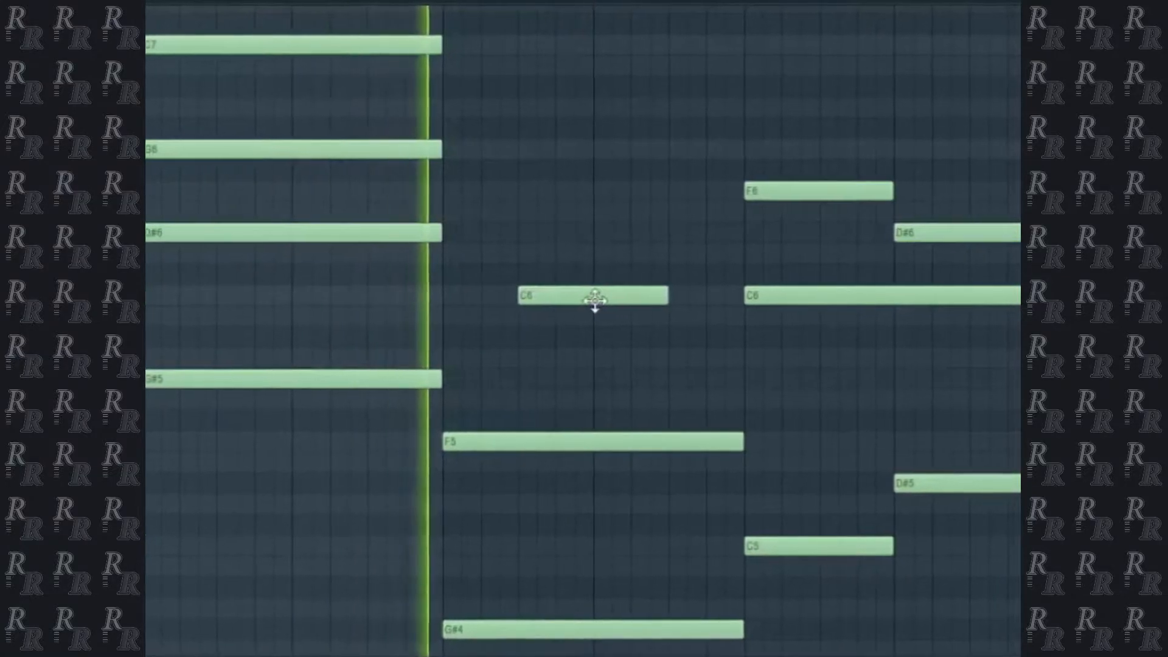
drag(678, 296, 722, 294)
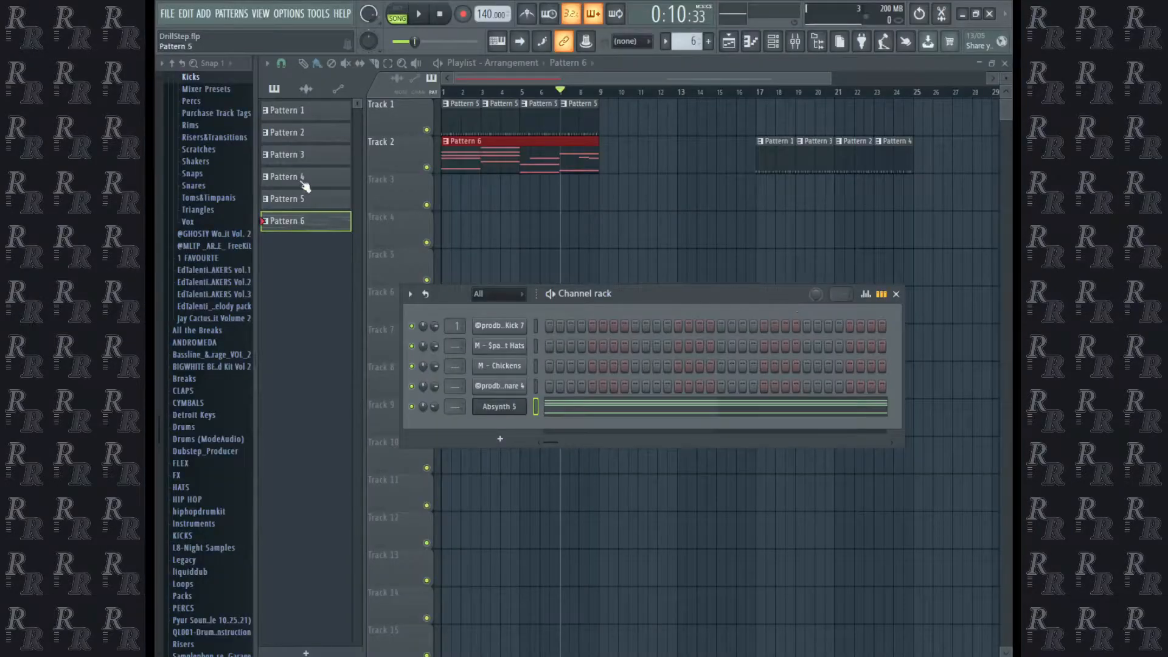
Add a Kontakt 5 channel and write its low line with C4 over bars 1–2 and D#4 over bars 3–4.
click(209, 13)
mouse_move(218, 13)
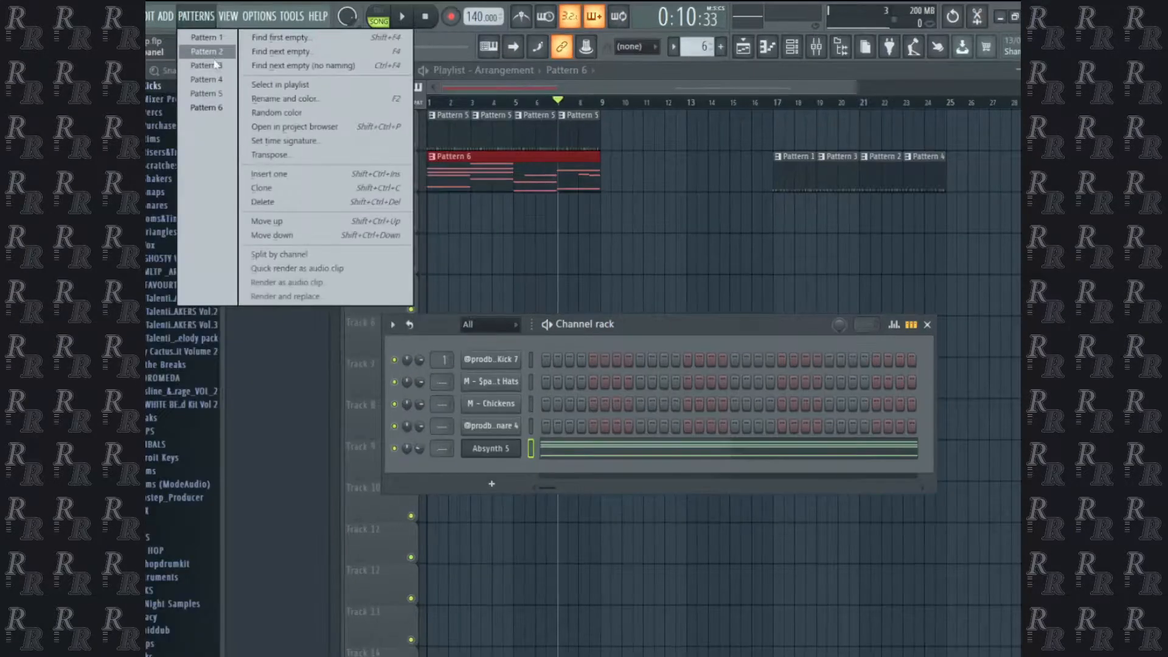
mouse_move(169, 22)
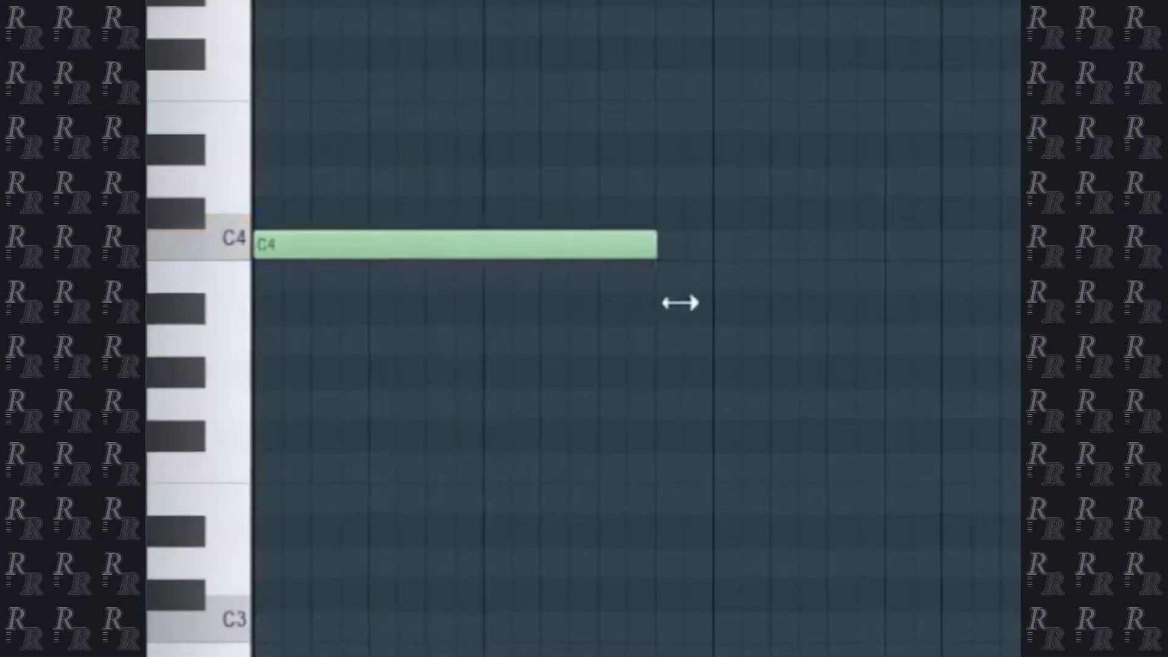
mouse_move(678, 302)
mouse_down()
mouse_move(704, 308)
mouse_move(664, 303)
mouse_up()
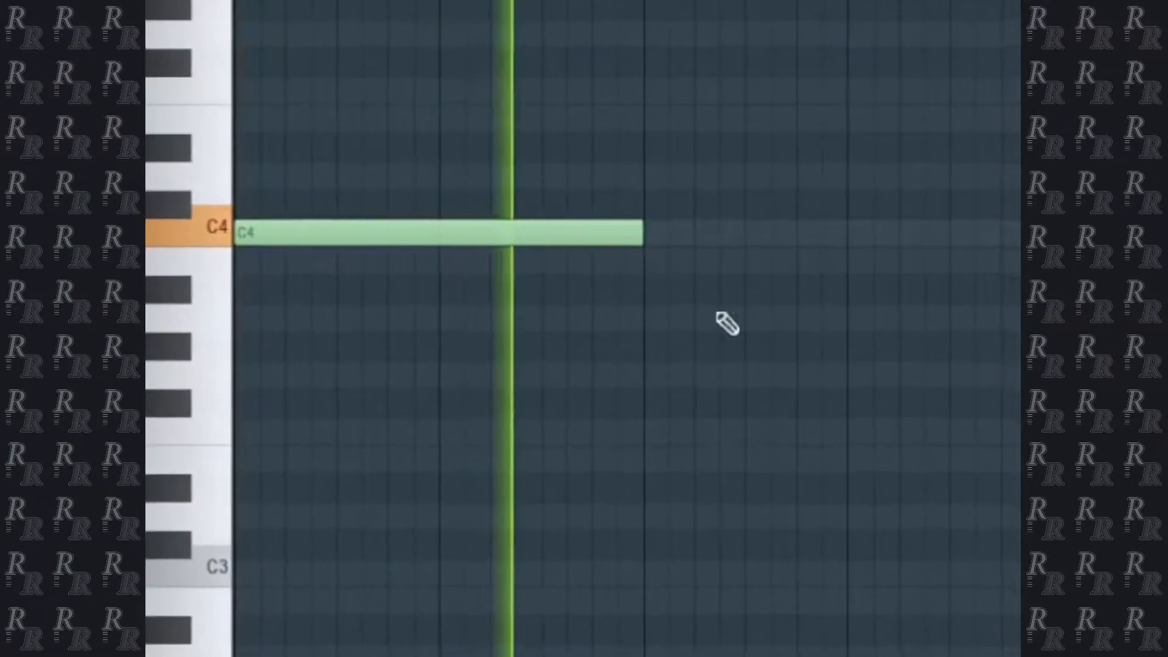
scroll(848, 303, up, 5)
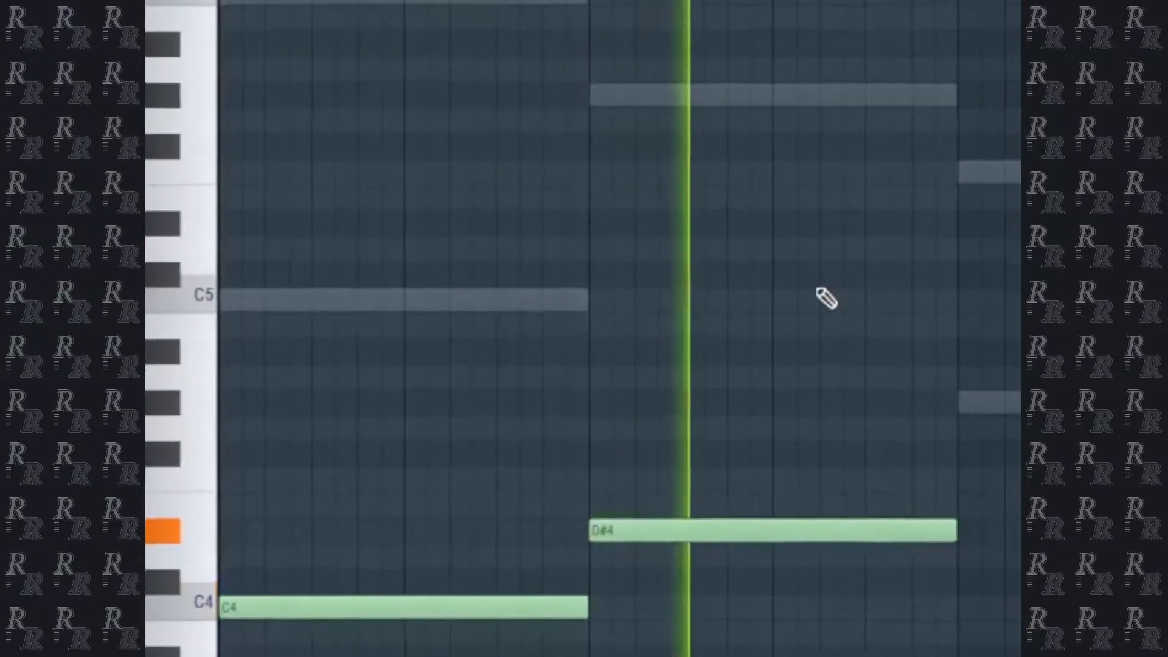
scroll(927, 394, up, 3)
click(914, 216)
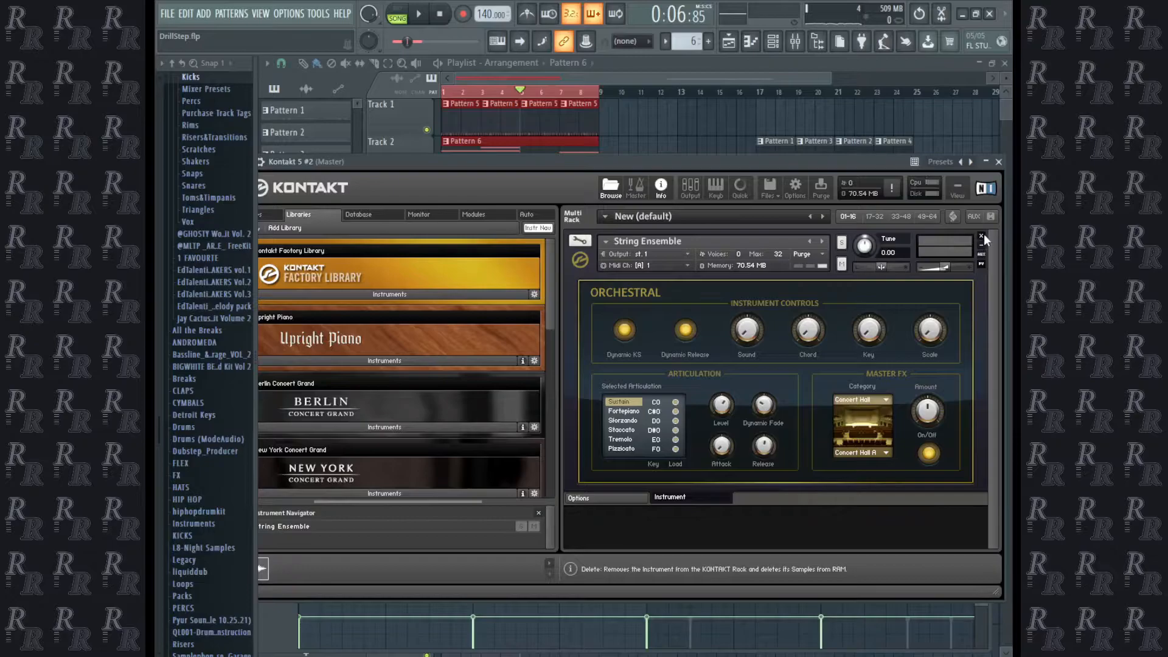
Replace the String Ensemble in the second Kontakt 5 channel with French Oboe from the Factory Library.
click(981, 236)
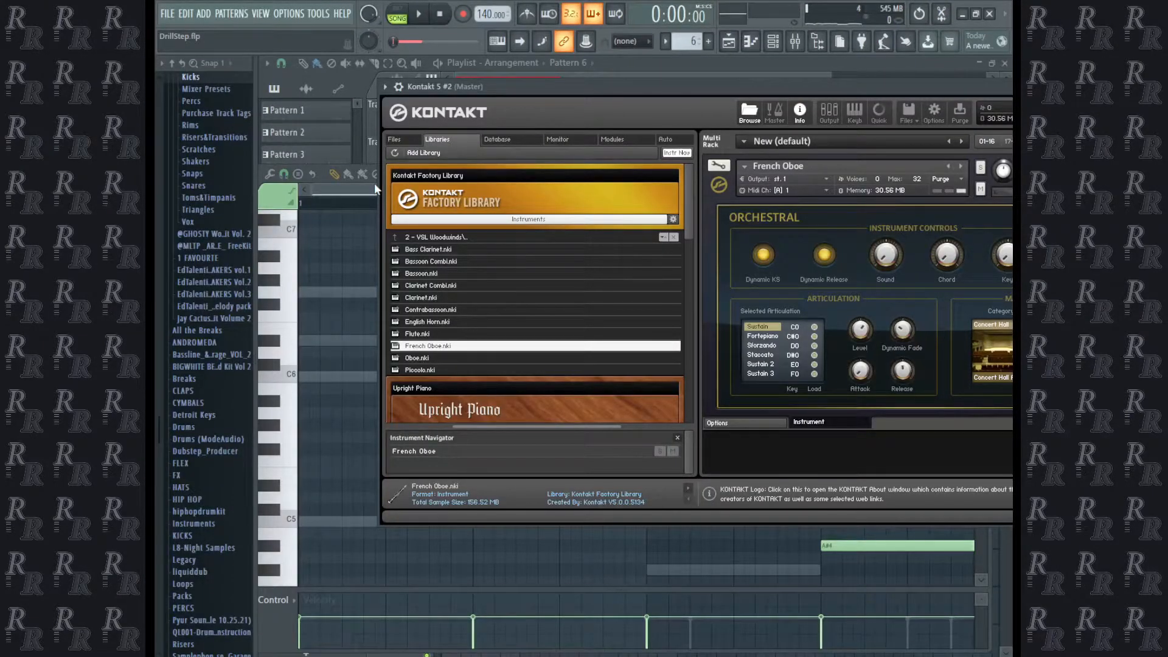
key(space)
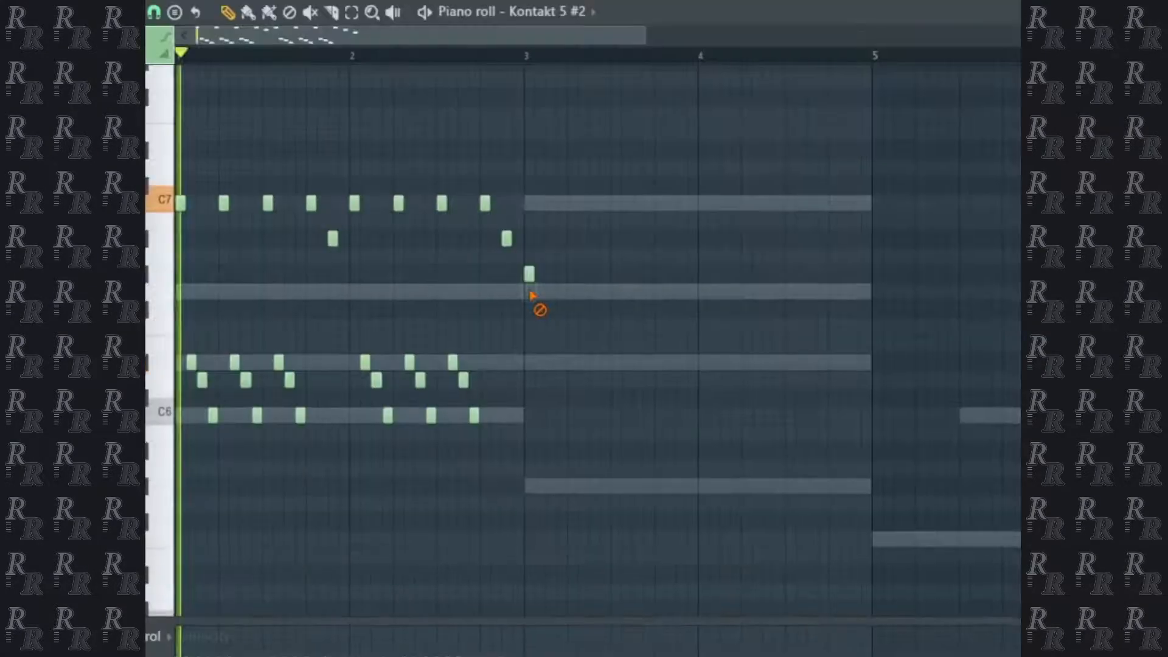
Continue the oboe melody in the second Kontakt channel with repeated G6 notes in bar 3 and four F6 notes in bar 4.
drag(550, 283, 555, 303)
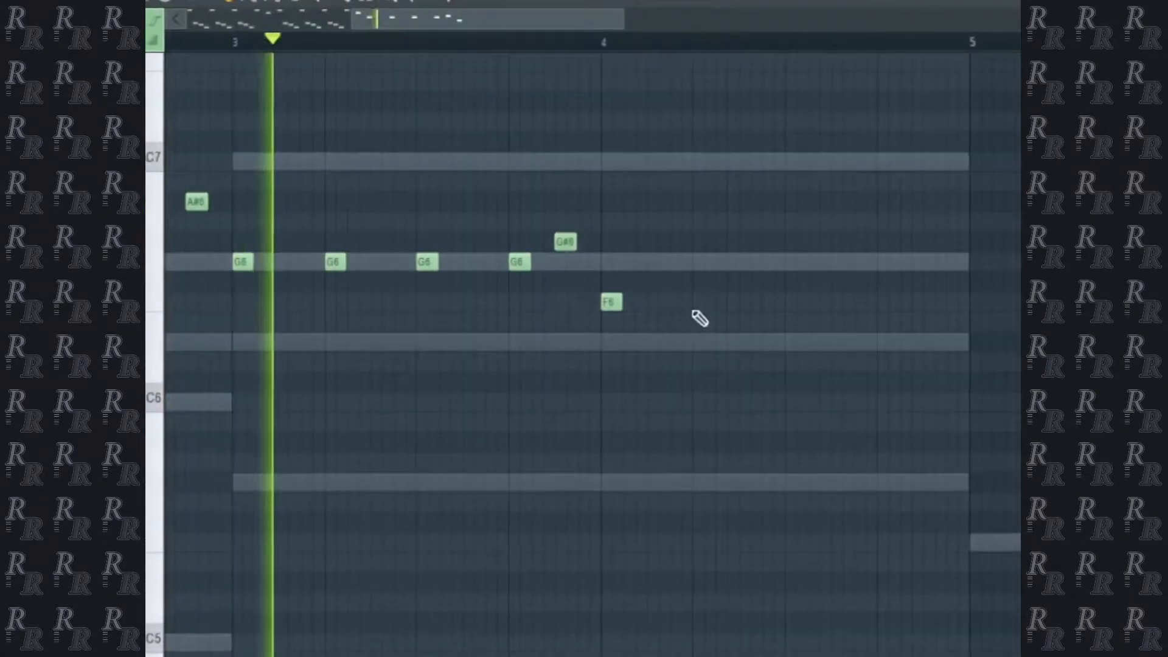
click(699, 302)
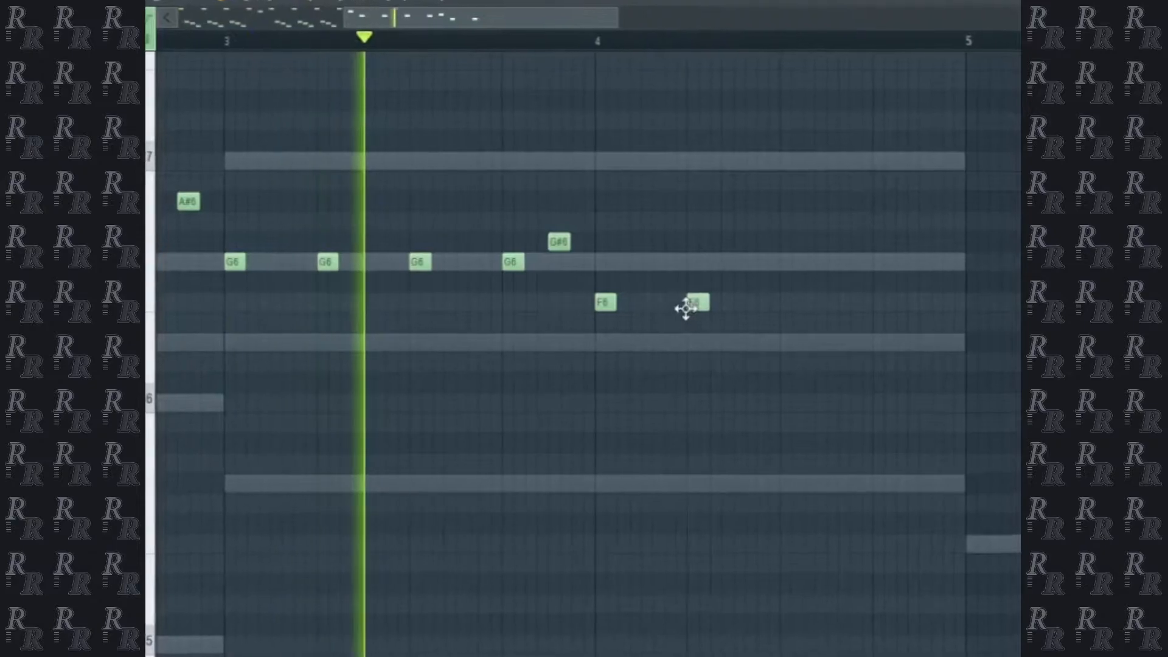
click(796, 302)
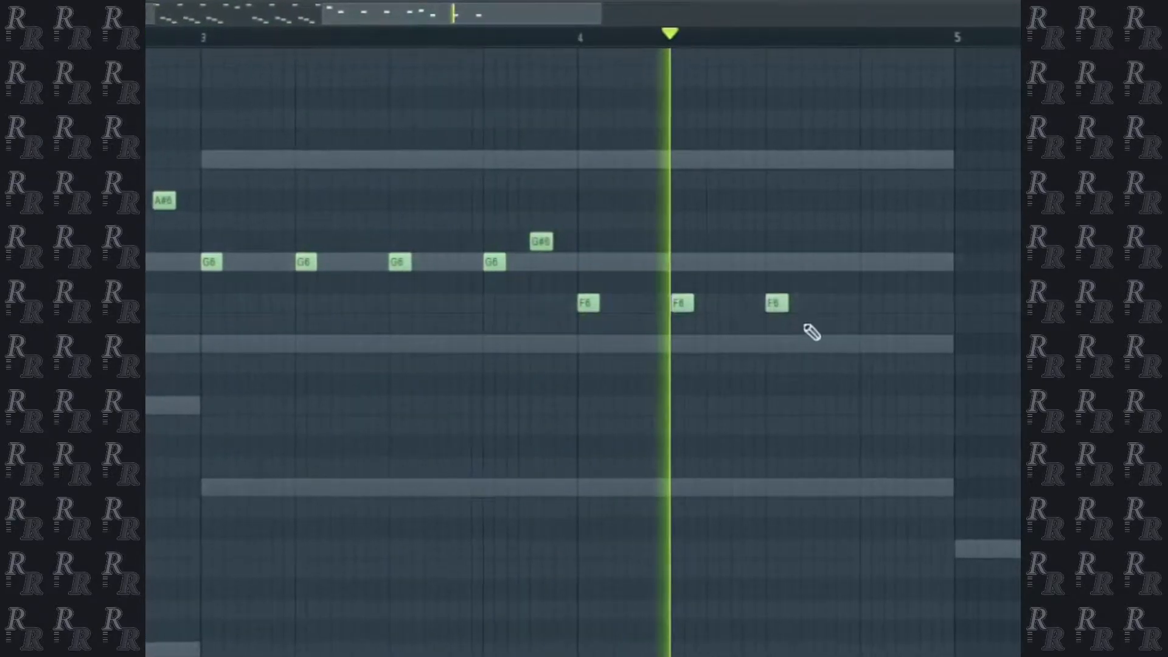
click(869, 303)
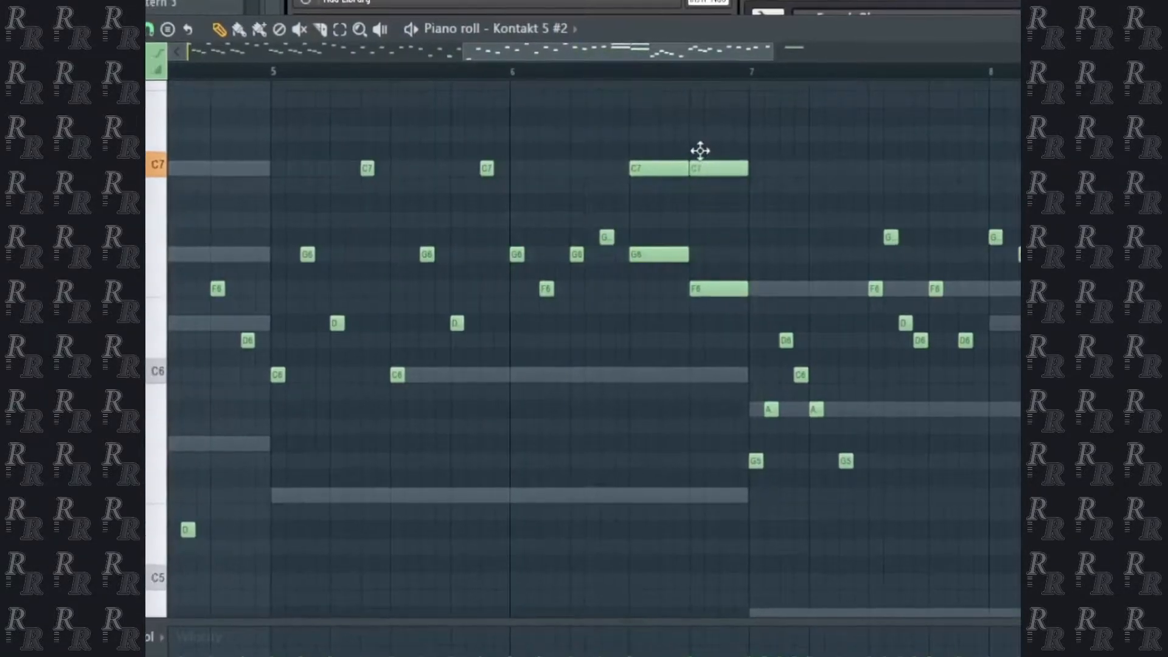
drag(698, 165, 694, 206)
key(space)
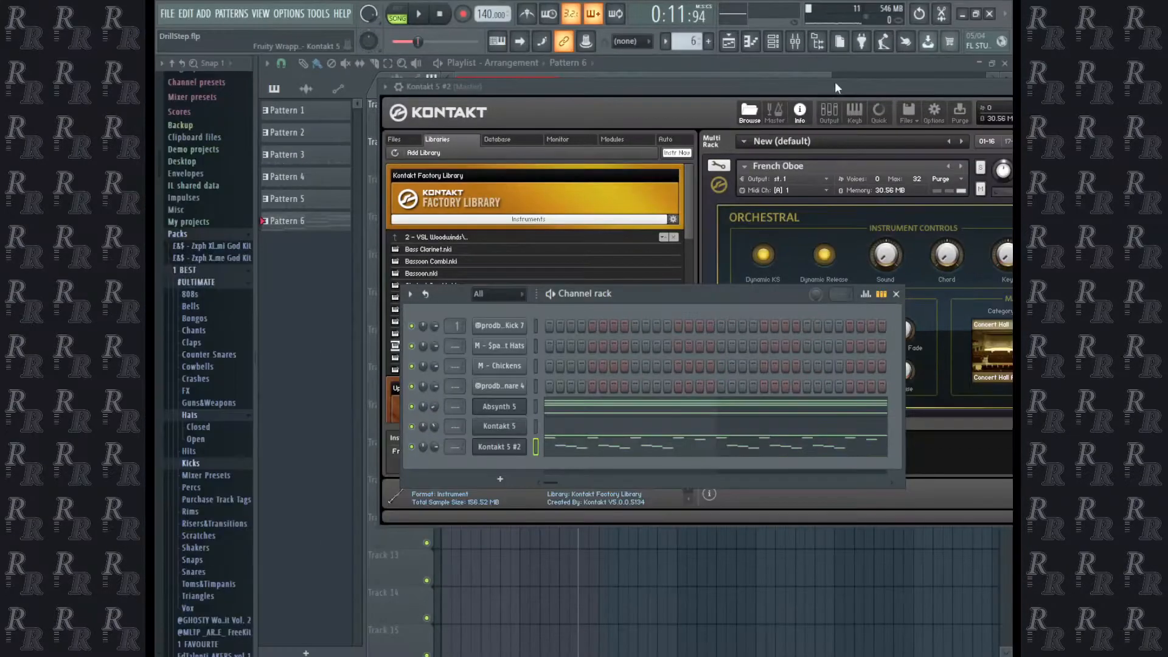
Move the Pattern 1, 3, 2 and 4 clips on Track 2 as a group so they start at bar 25.
drag(835, 84, 477, 331)
key(Escape)
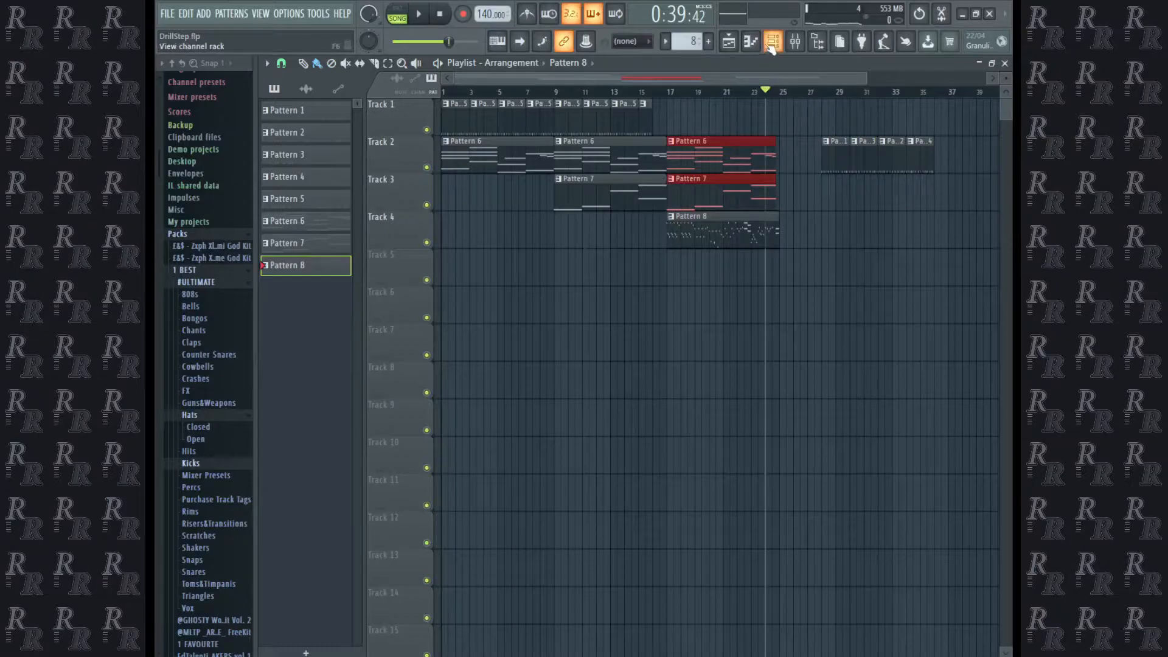
click(770, 45)
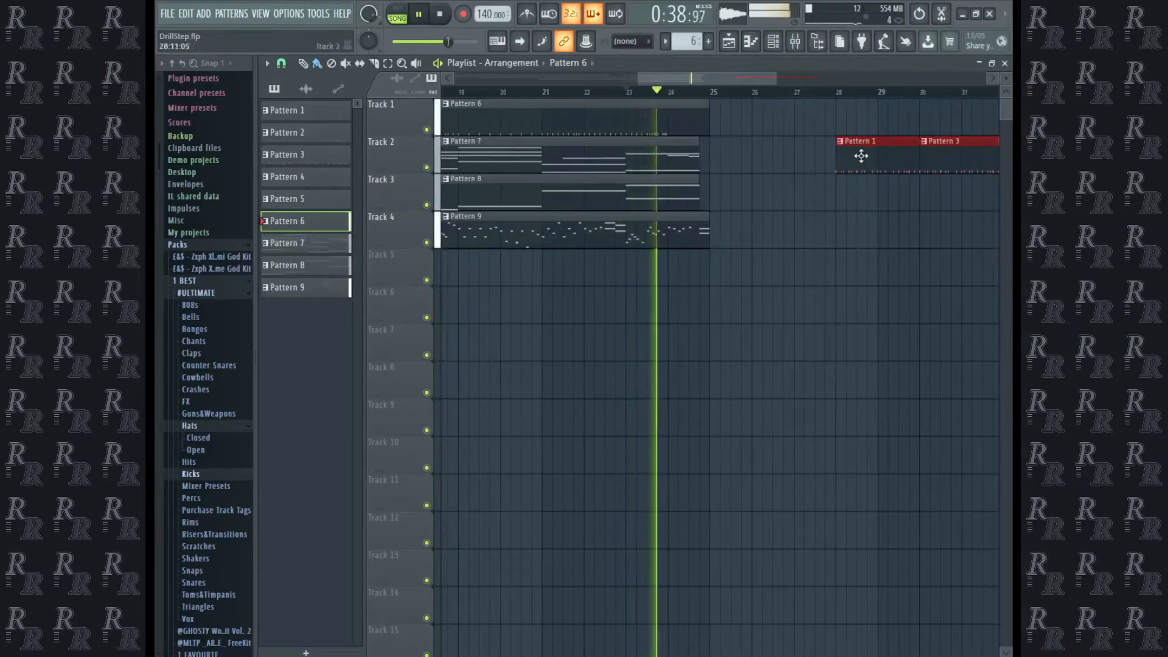
drag(748, 158, 753, 172)
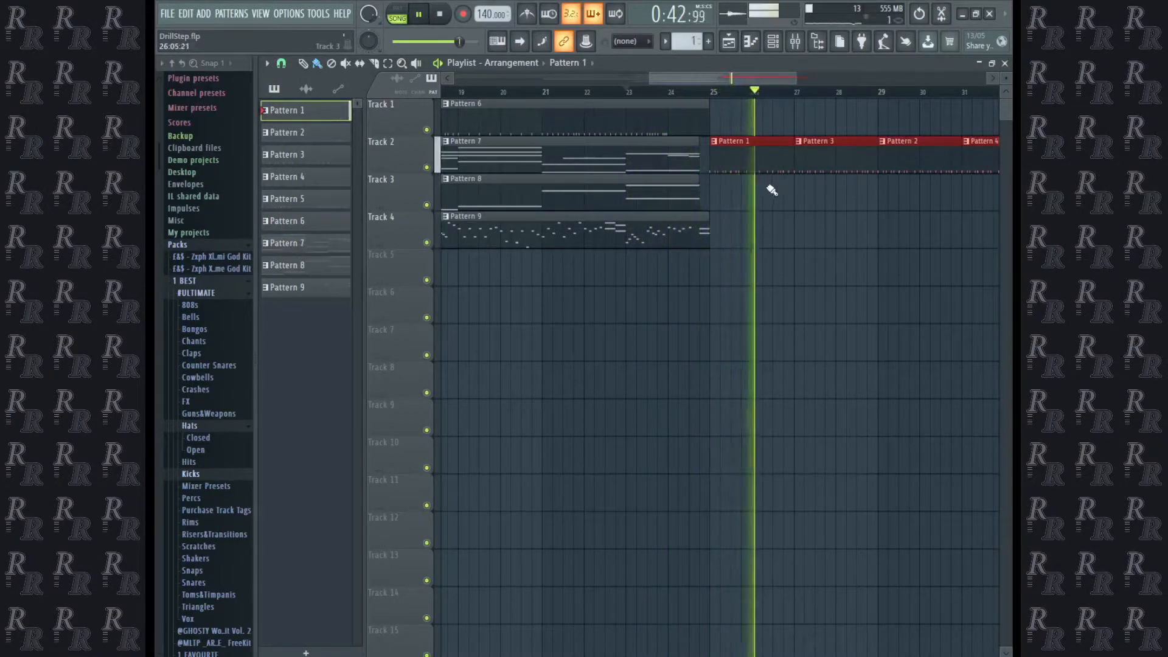
scroll(720, 220, down, 4)
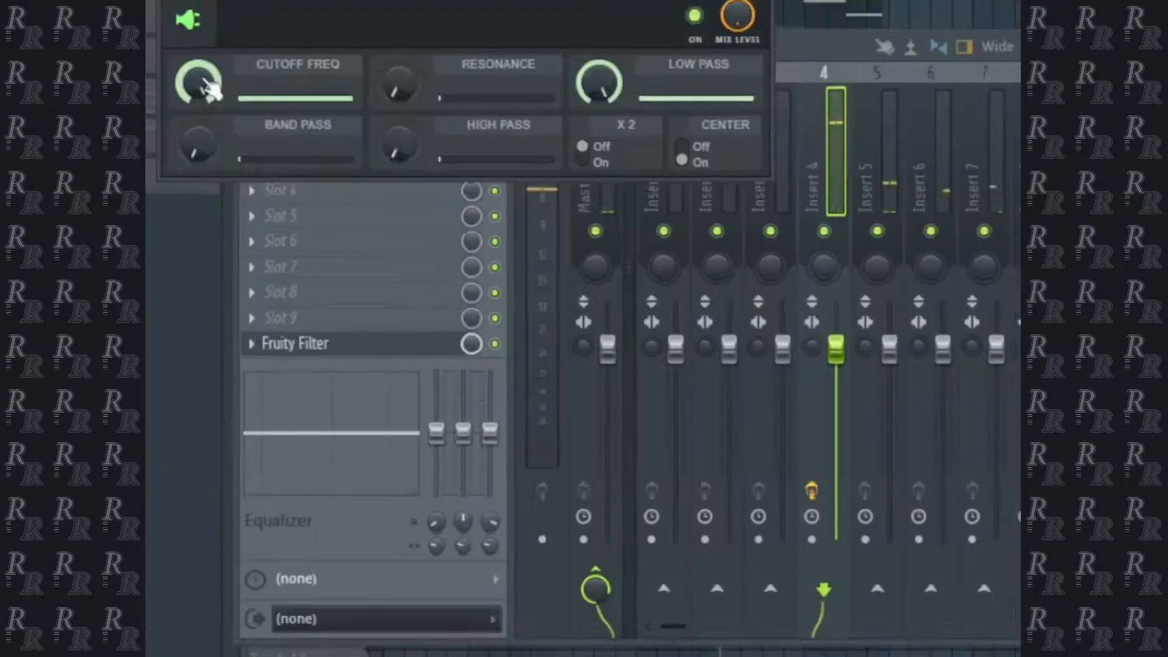
Create a Fruity Filter cutoff automation clip for Insert 4 that drops at bar 17 and ramps back up to about bar 24.
right_click(199, 83)
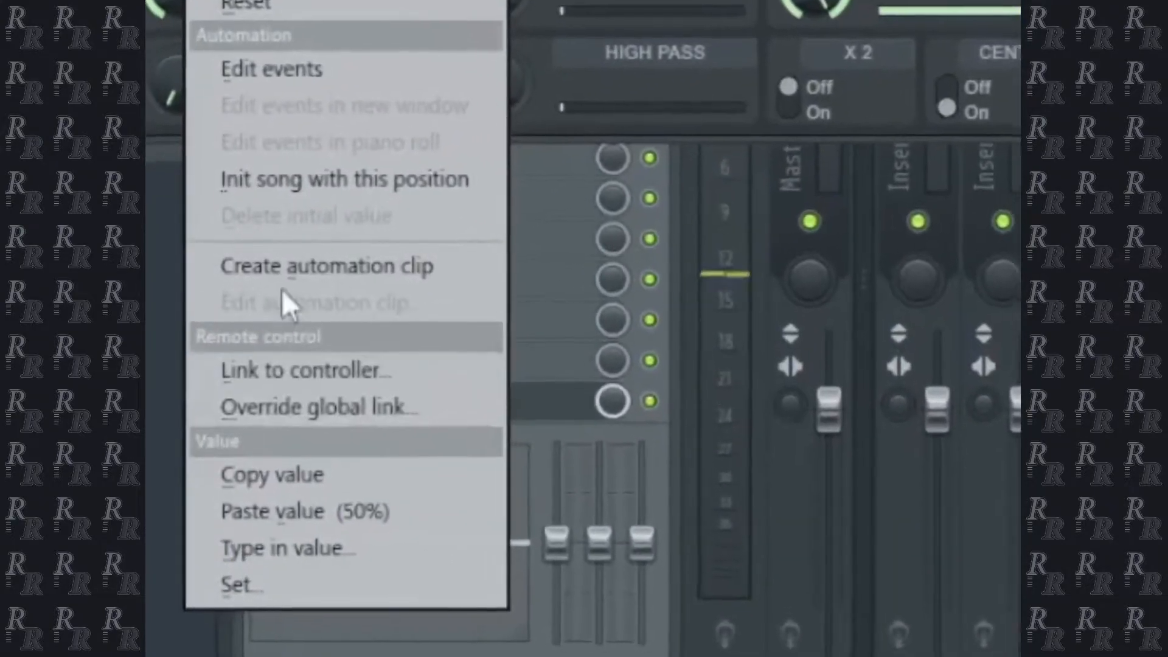
click(286, 263)
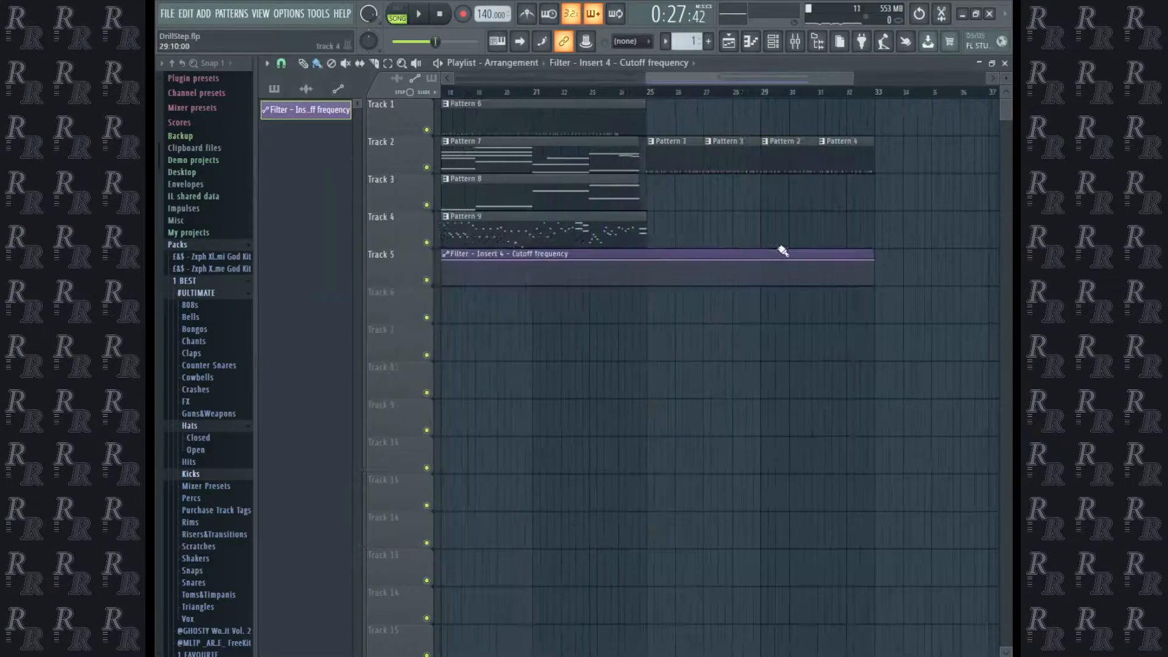
scroll(784, 246, up, 1)
scroll(618, 231, up, 2)
scroll(683, 211, up, 1)
drag(727, 426, 976, 413)
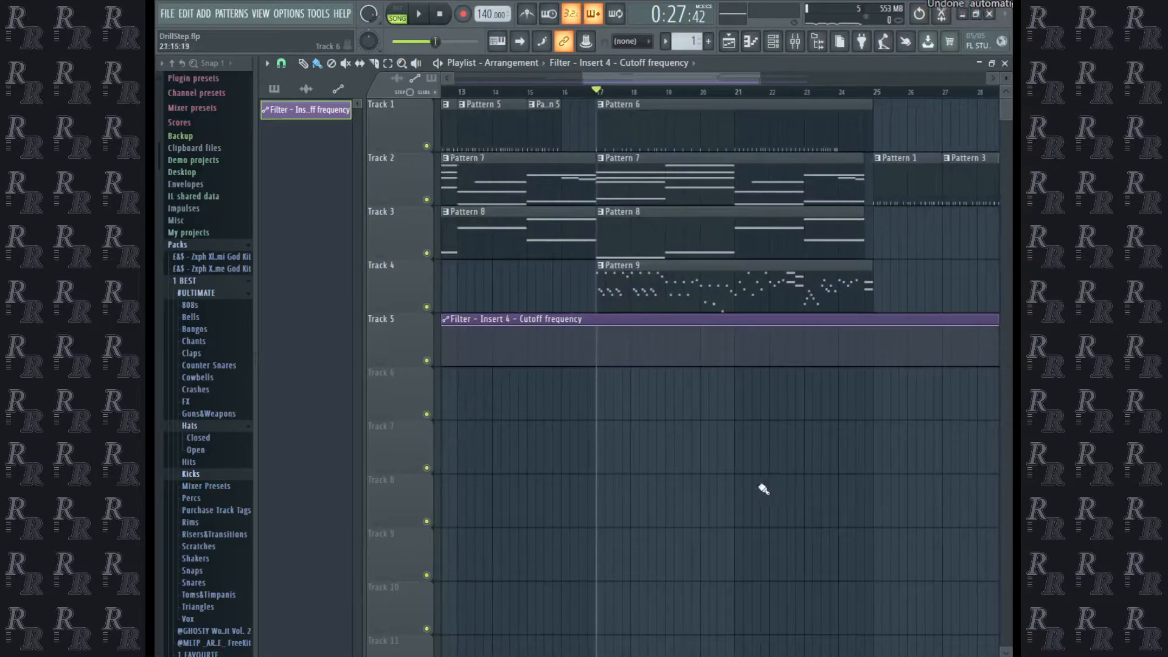
right_click(596, 324)
right_click(597, 356)
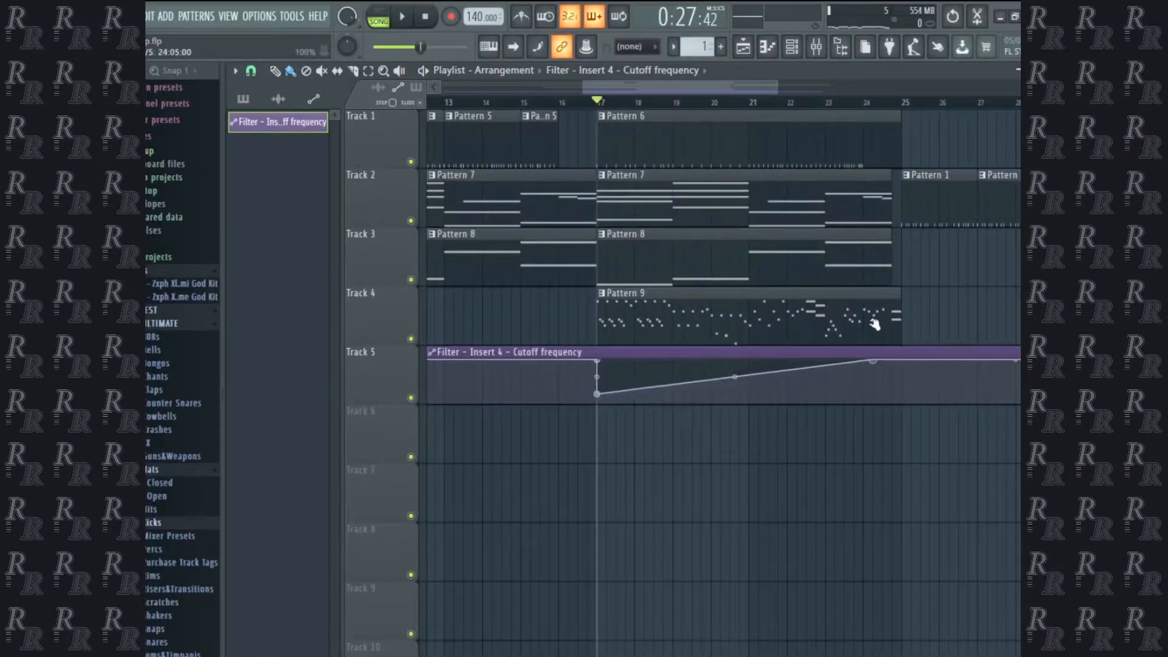
Play back the filter sweep and trim the cutoff automation clip on Track 5 so it ends at bar 25.
key(space)
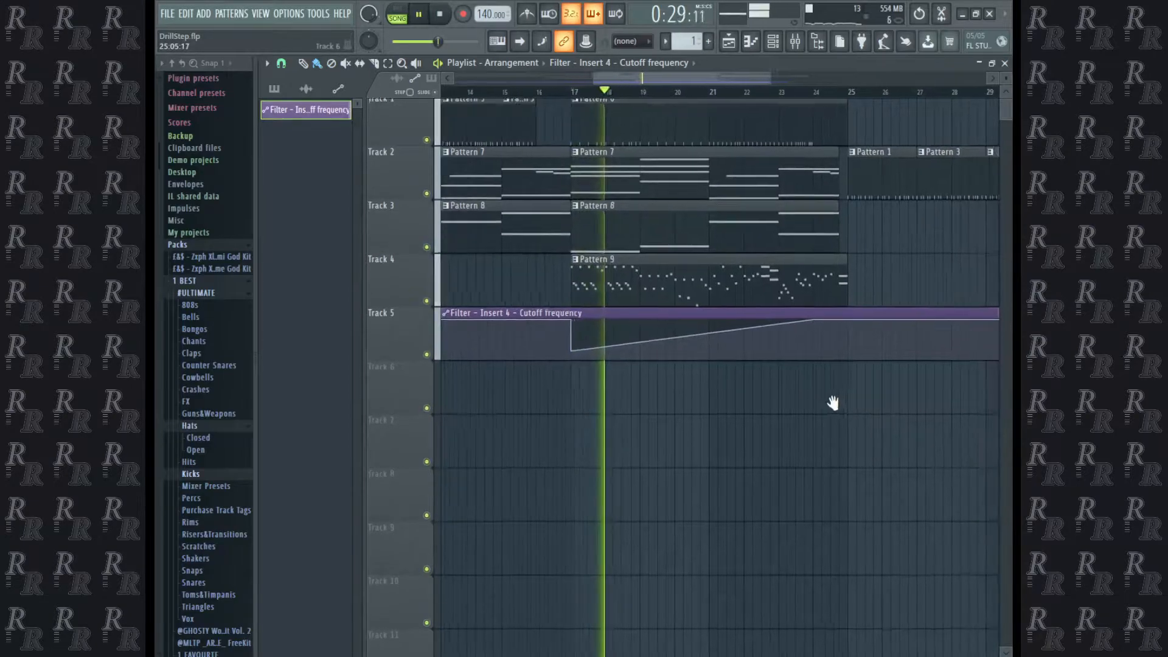
drag(840, 403, 596, 452)
scroll(611, 450, down, 3)
drag(679, 443, 822, 401)
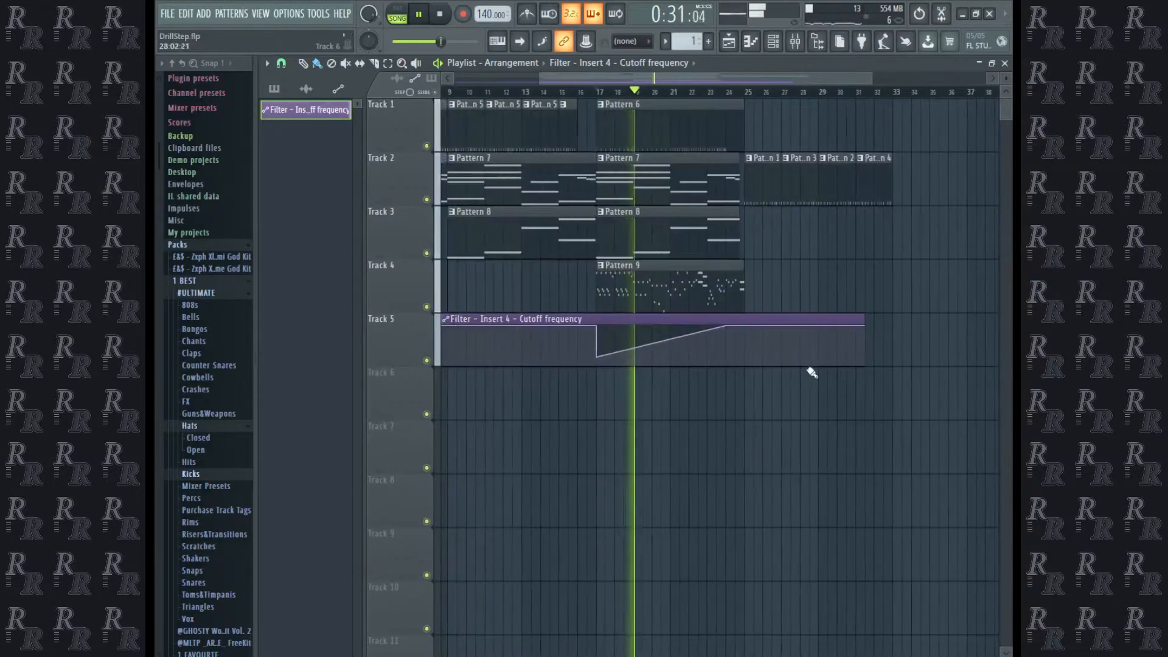
drag(864, 326, 756, 284)
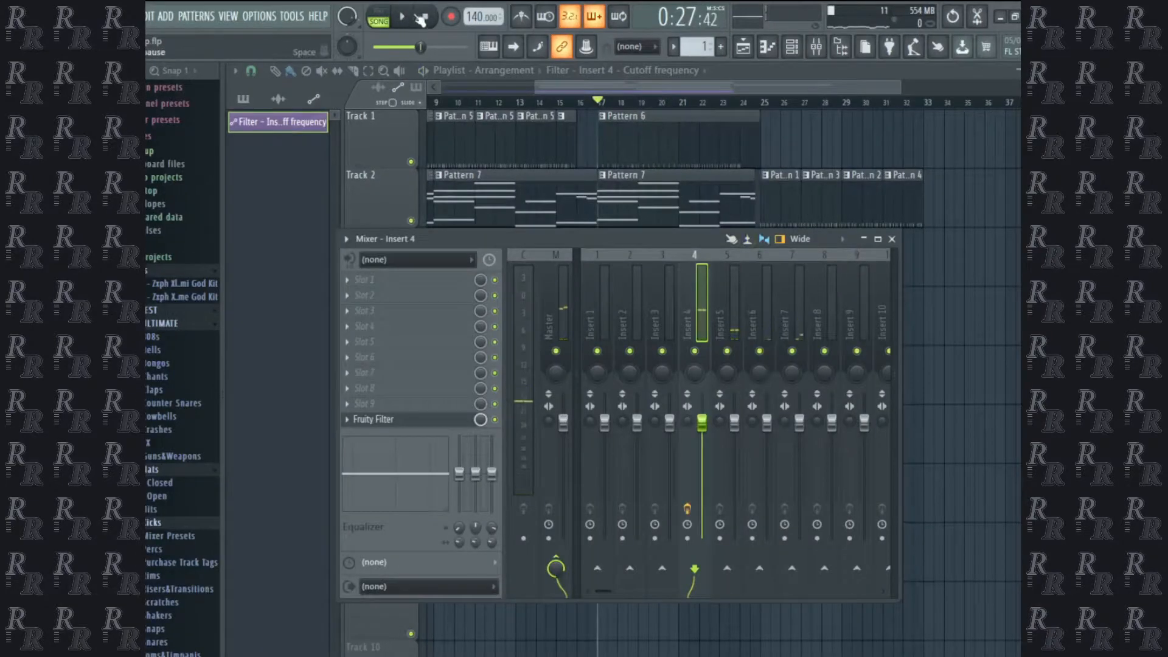
Load ValhallaRoom in Insert 4's first effect slot with an adjusted mix, and create an automation clip for the slot's mix level.
click(359, 277)
mouse_move(565, 460)
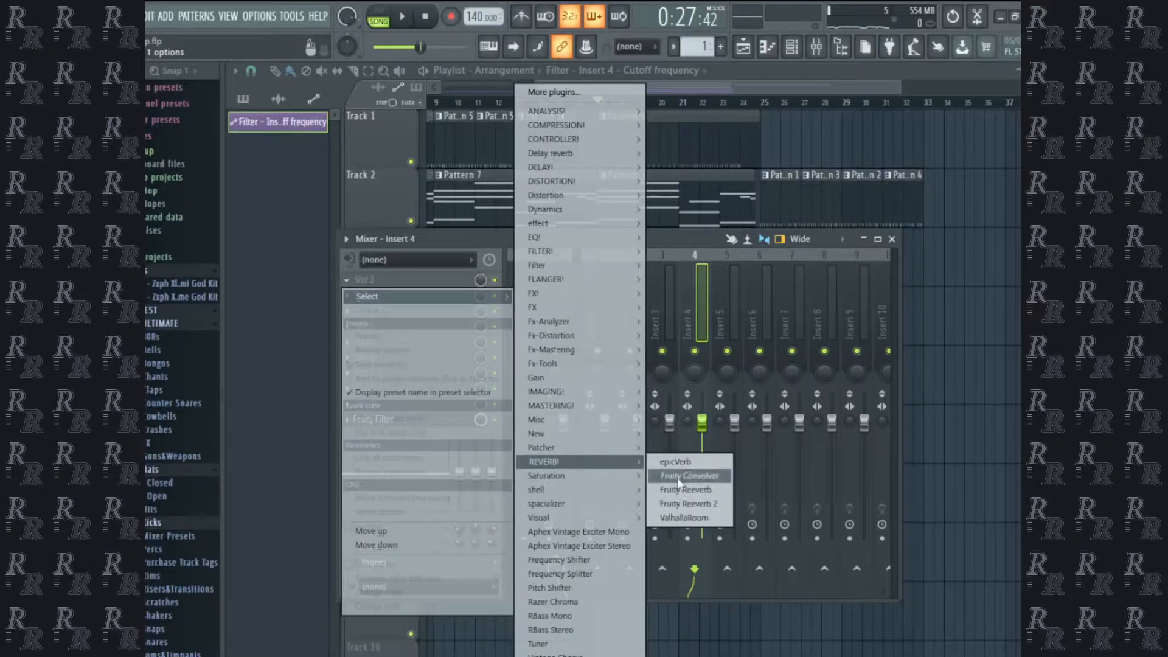
click(683, 517)
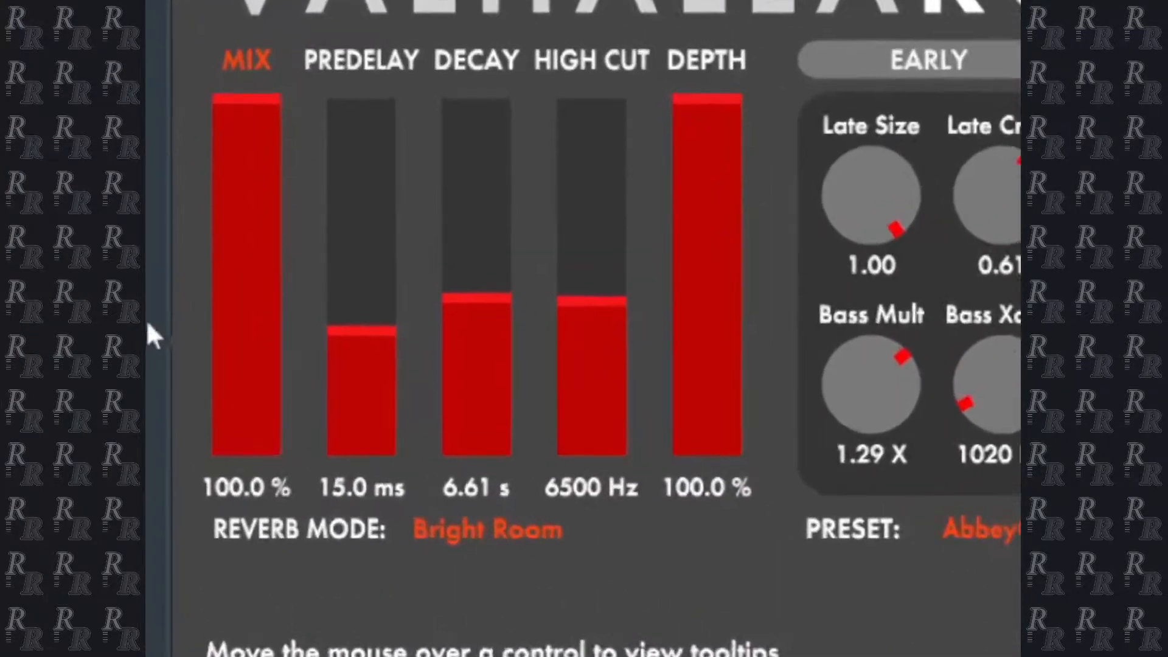
click(219, 372)
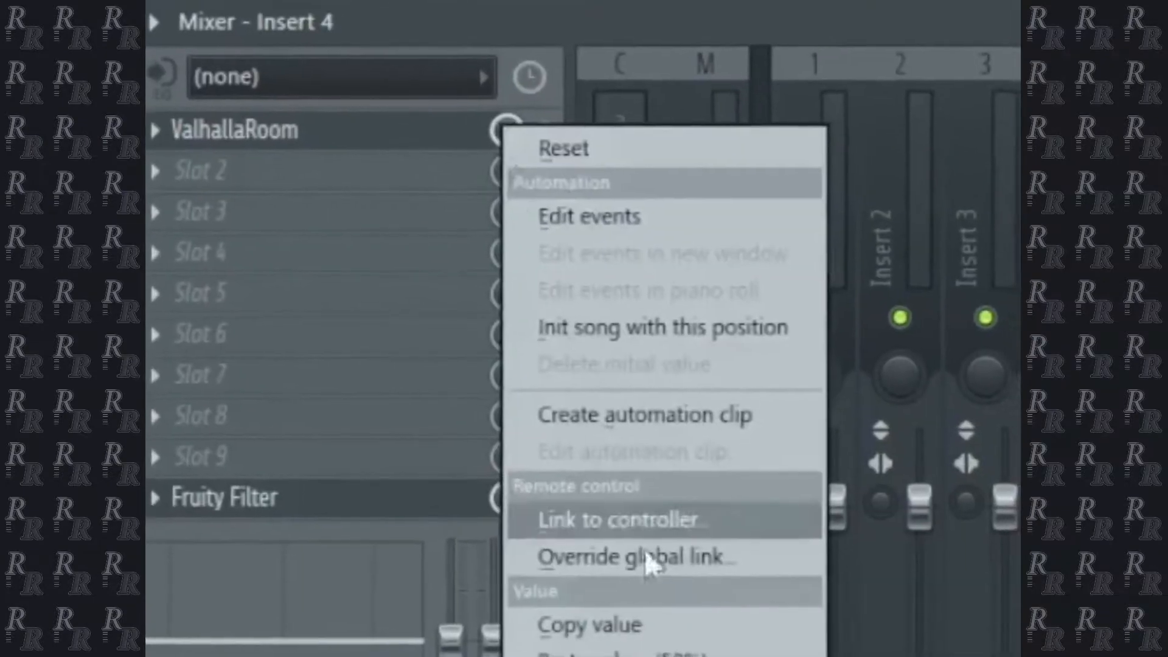
click(610, 417)
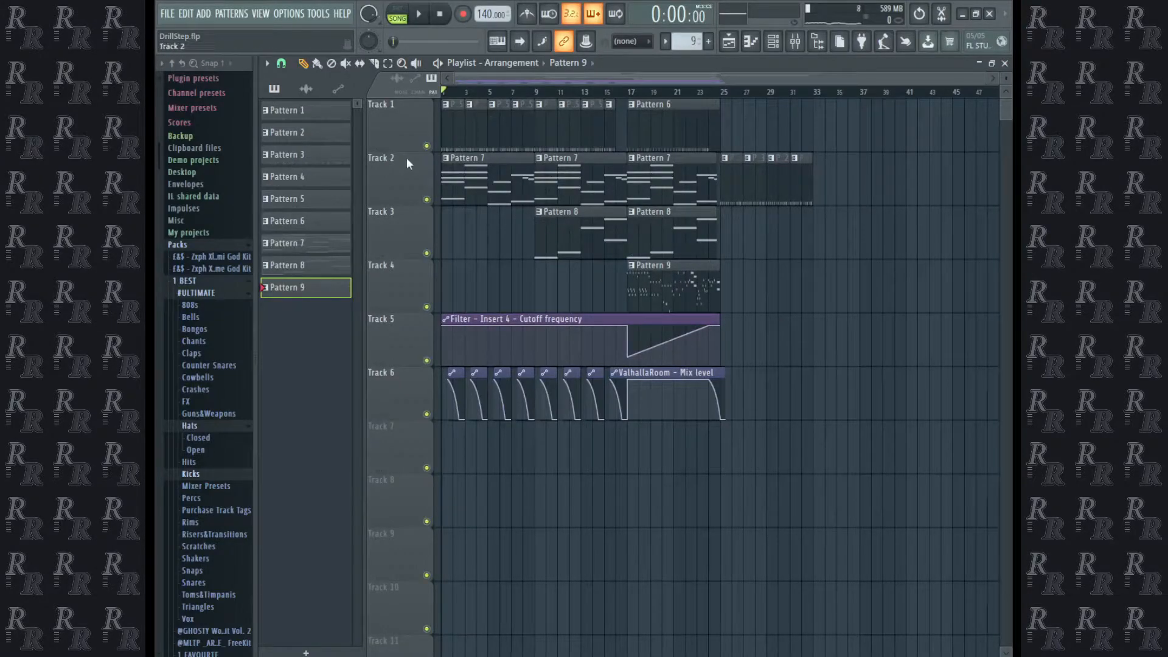
Bring up the channel rack and save the DrillStep project.
click(201, 15)
click(773, 43)
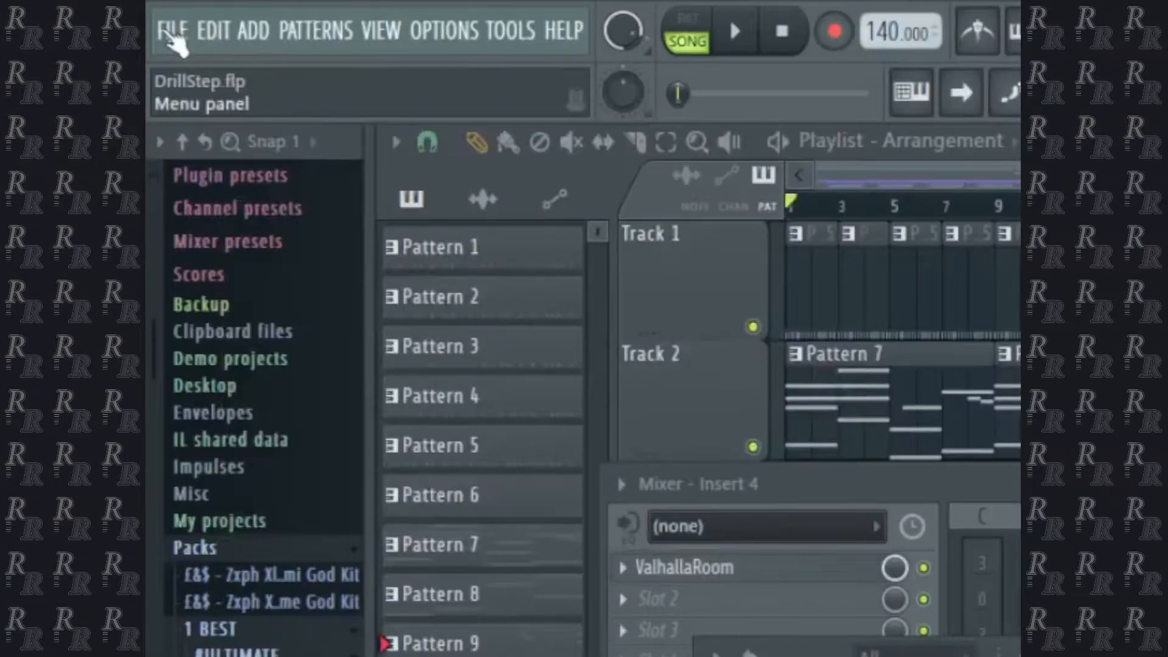
click(165, 14)
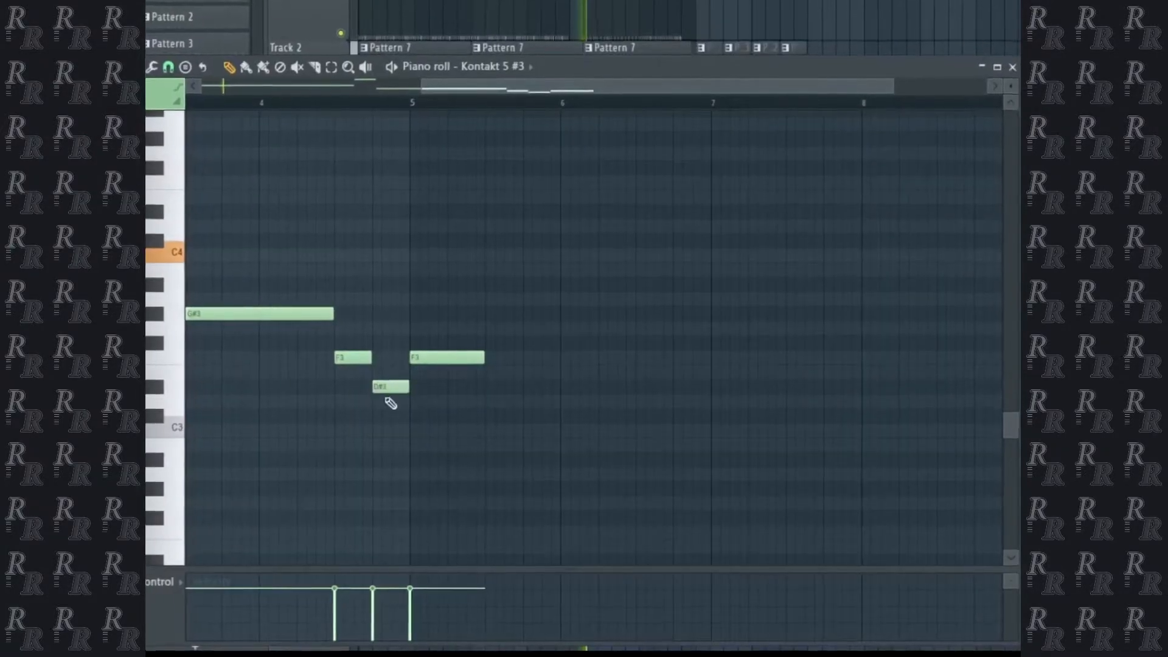
Halve the short F3 and D#3 notes so they fill the last quarter of bar 4, and extend the G#3 note up to them.
scroll(409, 256, down, 3)
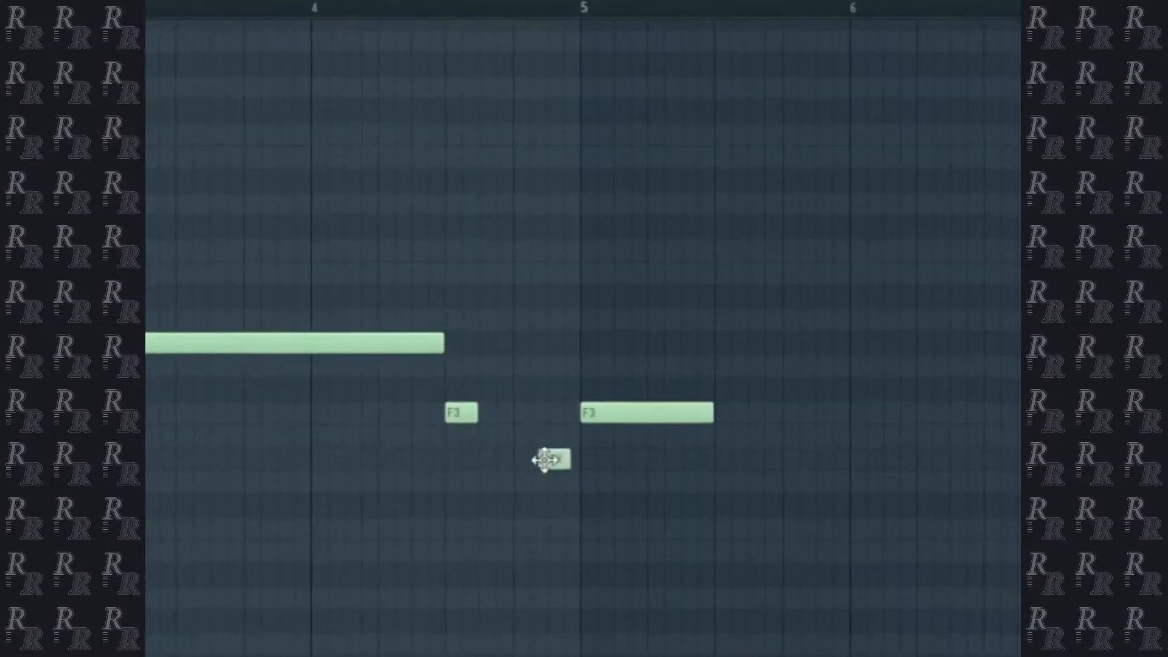
drag(548, 458, 554, 458)
drag(455, 412, 527, 415)
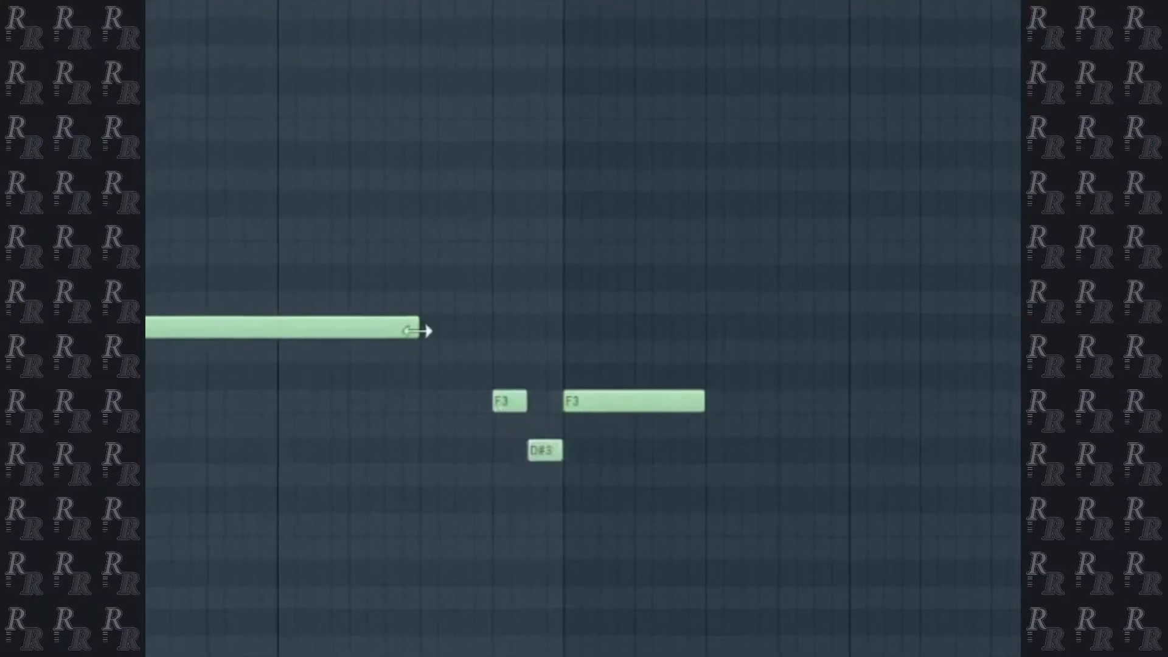
drag(435, 341, 503, 342)
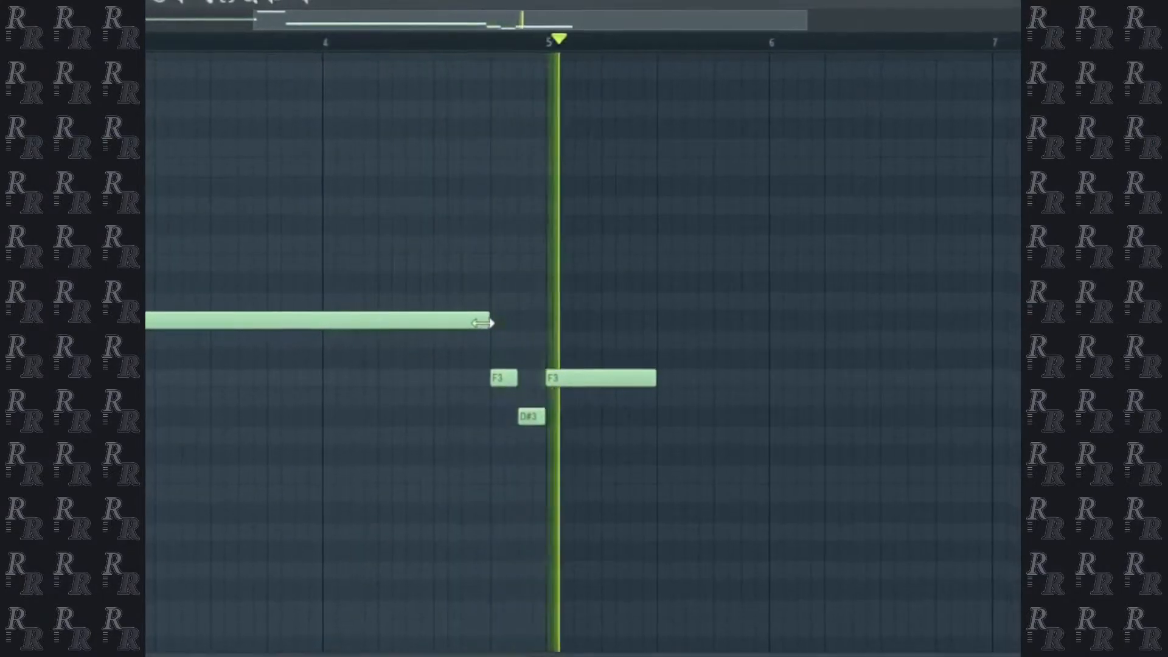
Extend the last F3 note of the Kontakt 5 #3 line to the start of bar 7 and play it back.
scroll(626, 328, down, 3)
key(space)
drag(570, 372, 728, 378)
key(space)
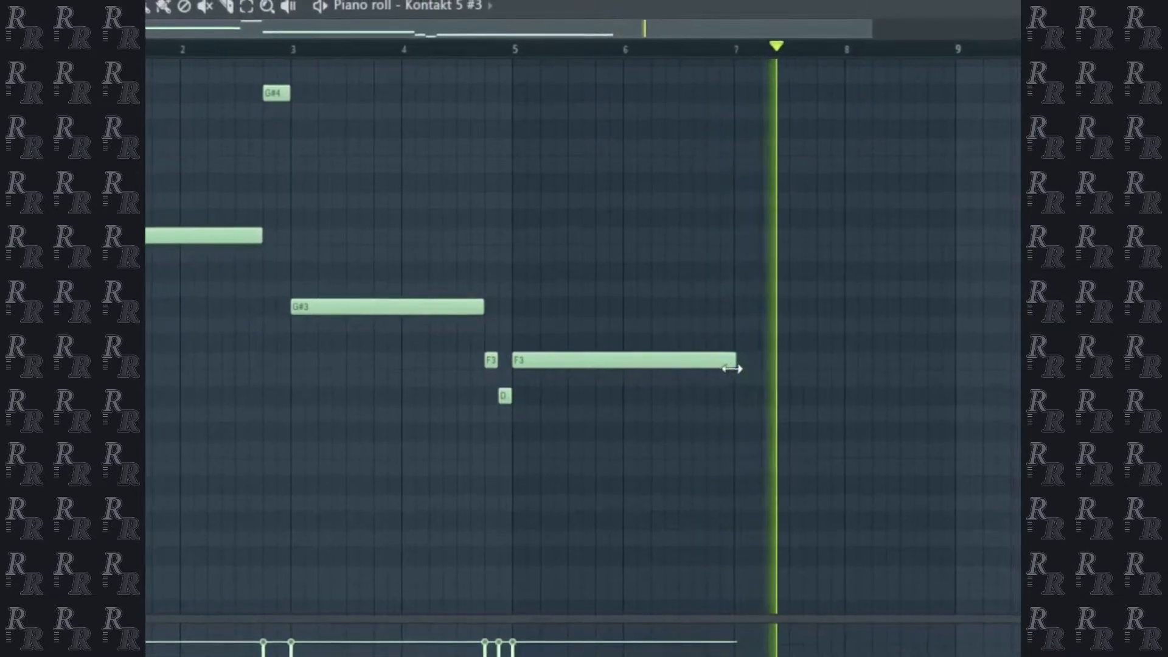
key(space)
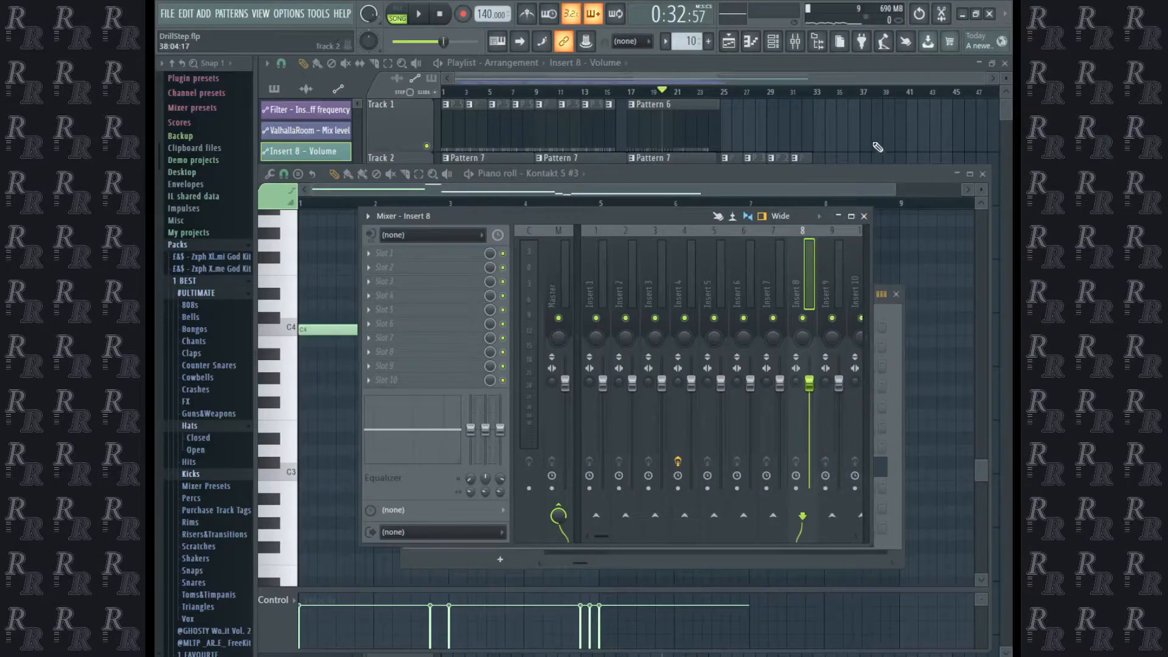
Try the Stairs mode on the end point of the Insert 8 volume automation clip during playback.
key(F9)
key(space)
right_click(811, 334)
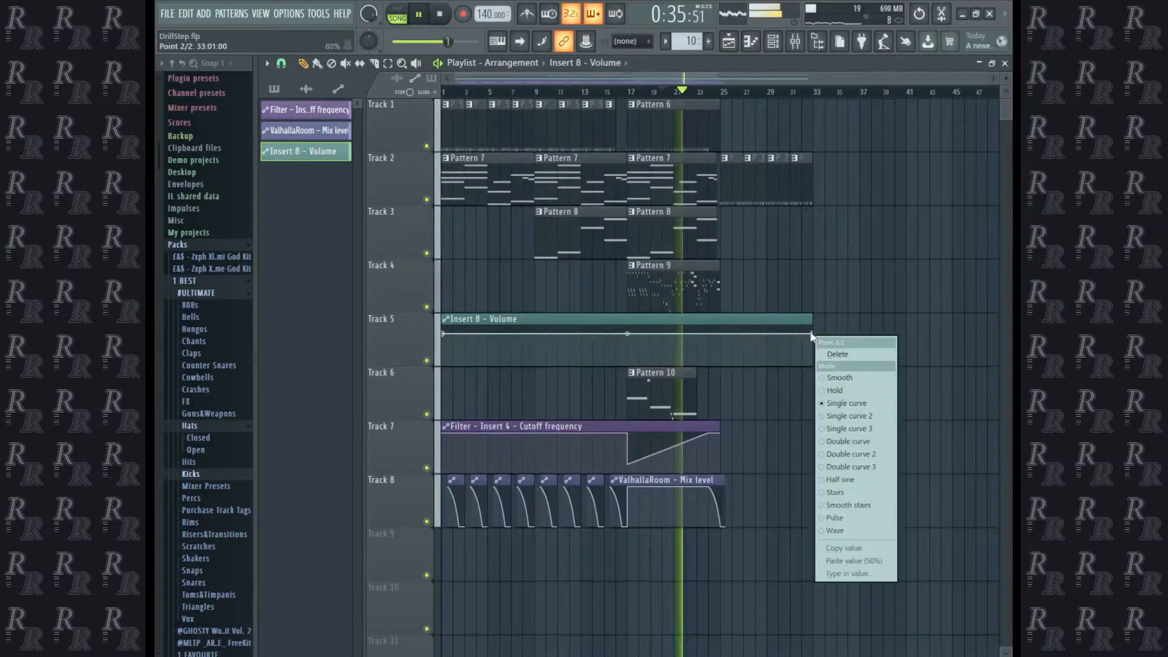
click(831, 492)
key(space)
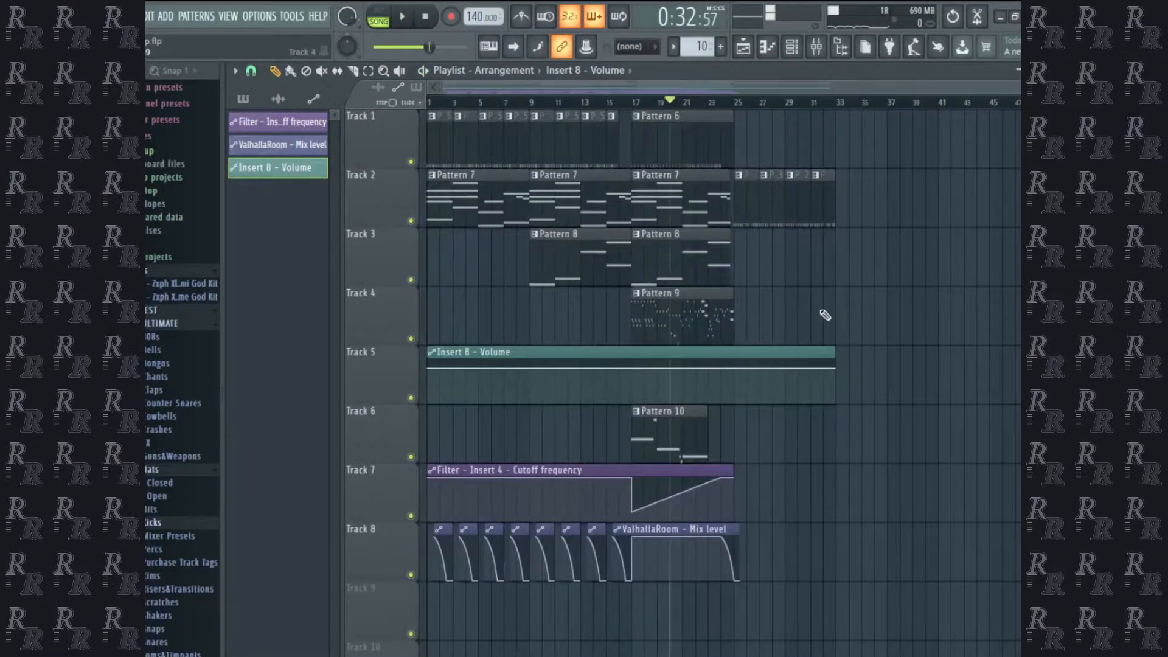
Replace the Insert 8 volume automation clip with a Fruity Balance on Insert 8 and an automation clip for its volume.
right_click(261, 172)
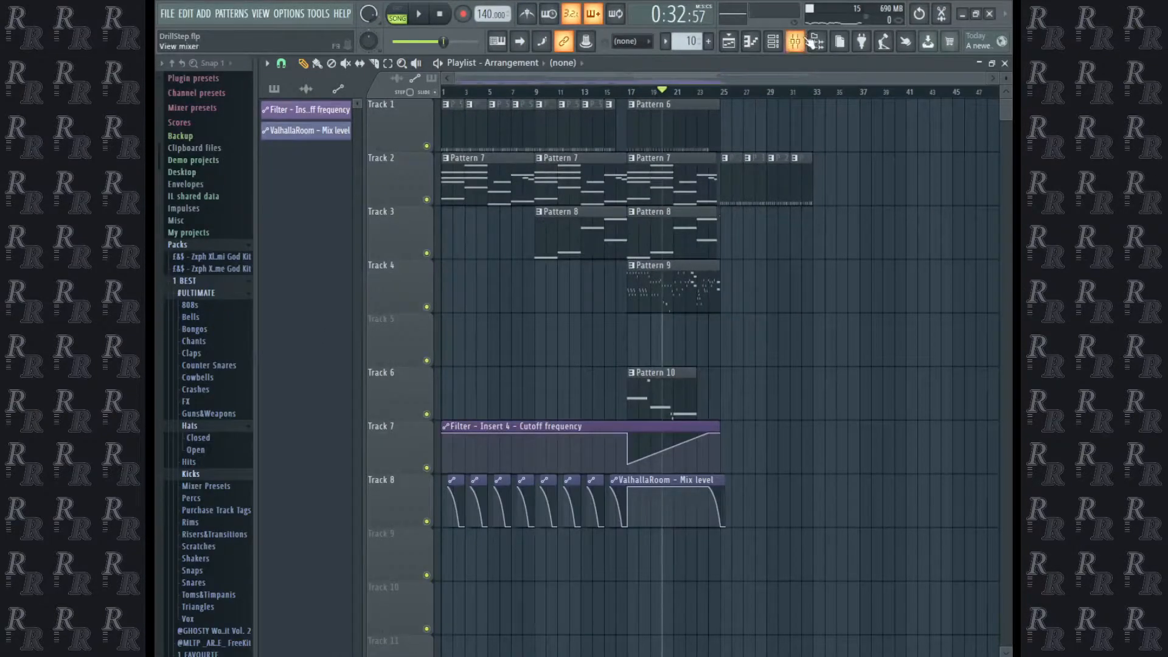
click(807, 39)
click(389, 255)
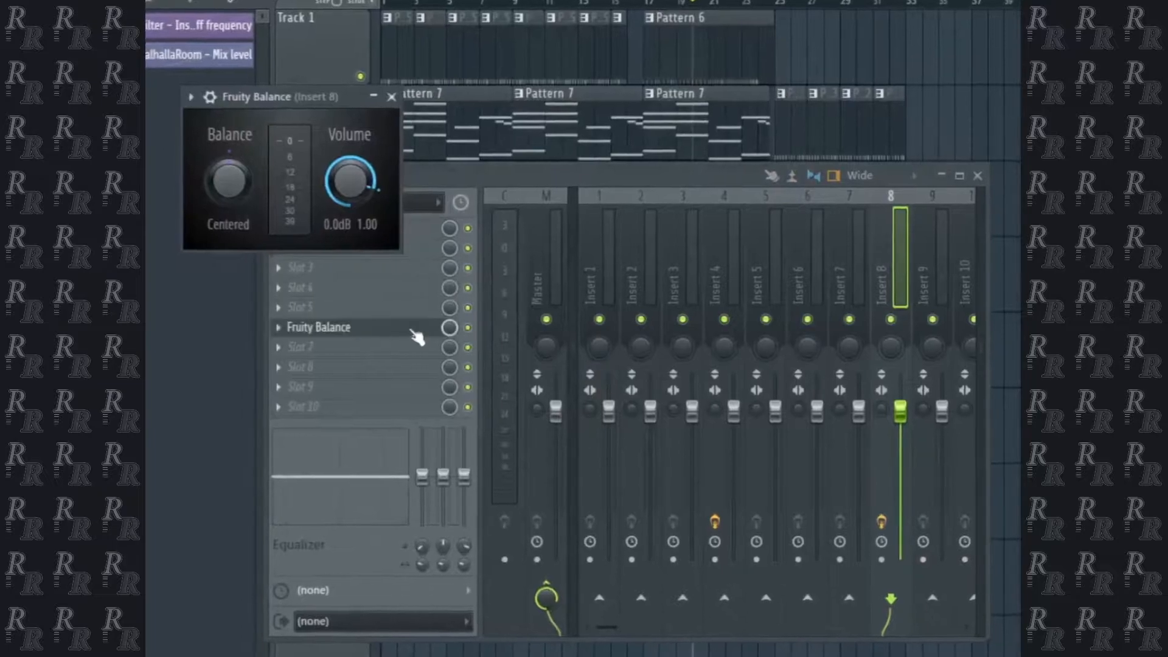
right_click(359, 181)
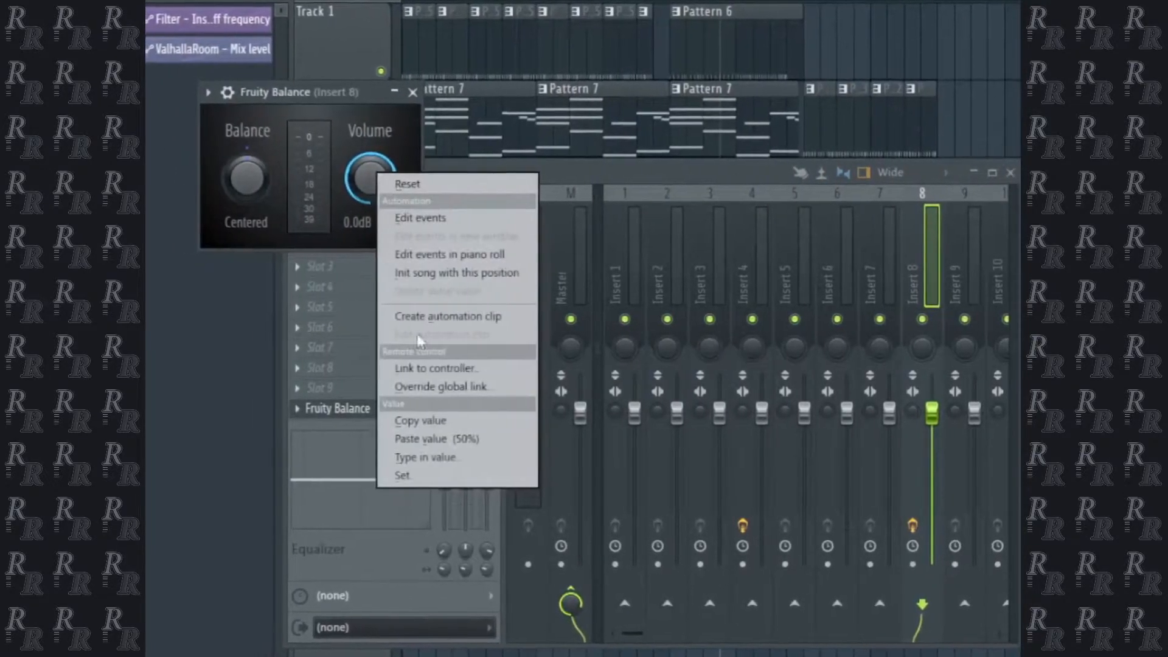
click(425, 314)
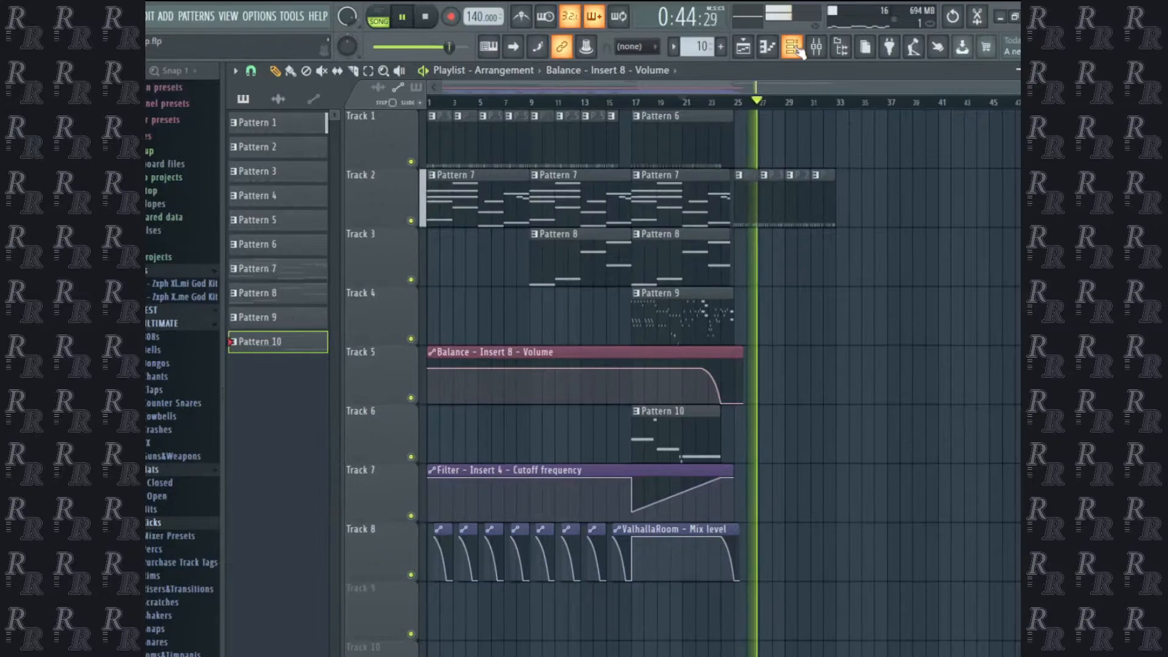
Write the 808 SPACE bass line with repeated C6 notes near its start and lower B4 and C5 notes through bar 8.
key(space)
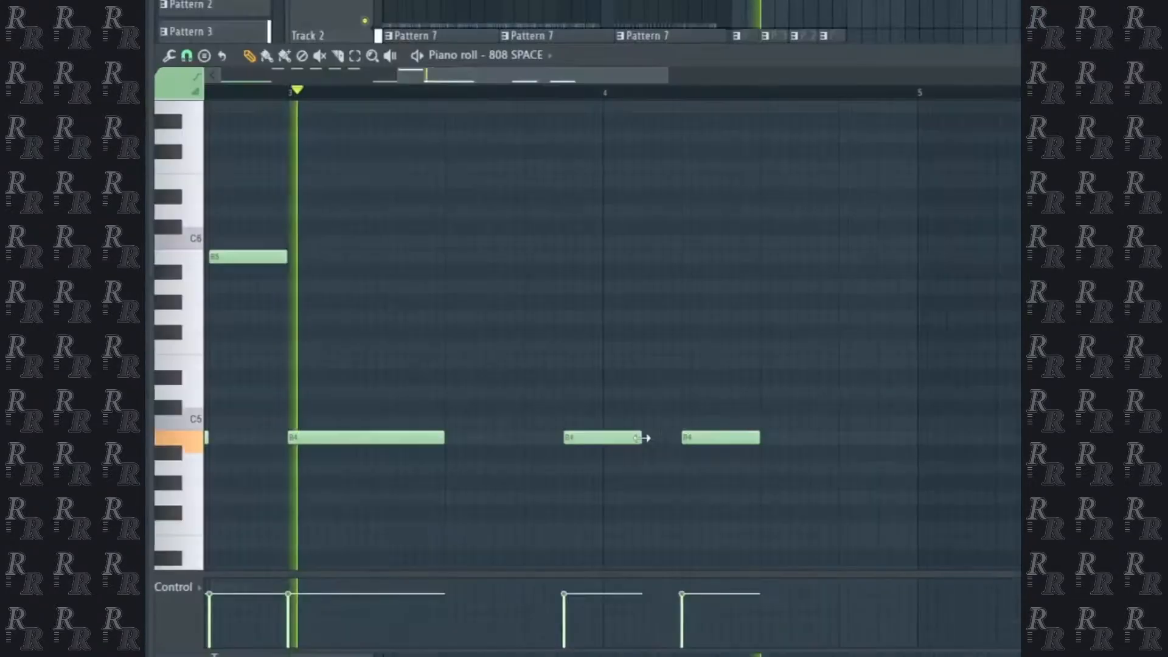
drag(642, 438, 681, 453)
drag(760, 437, 797, 452)
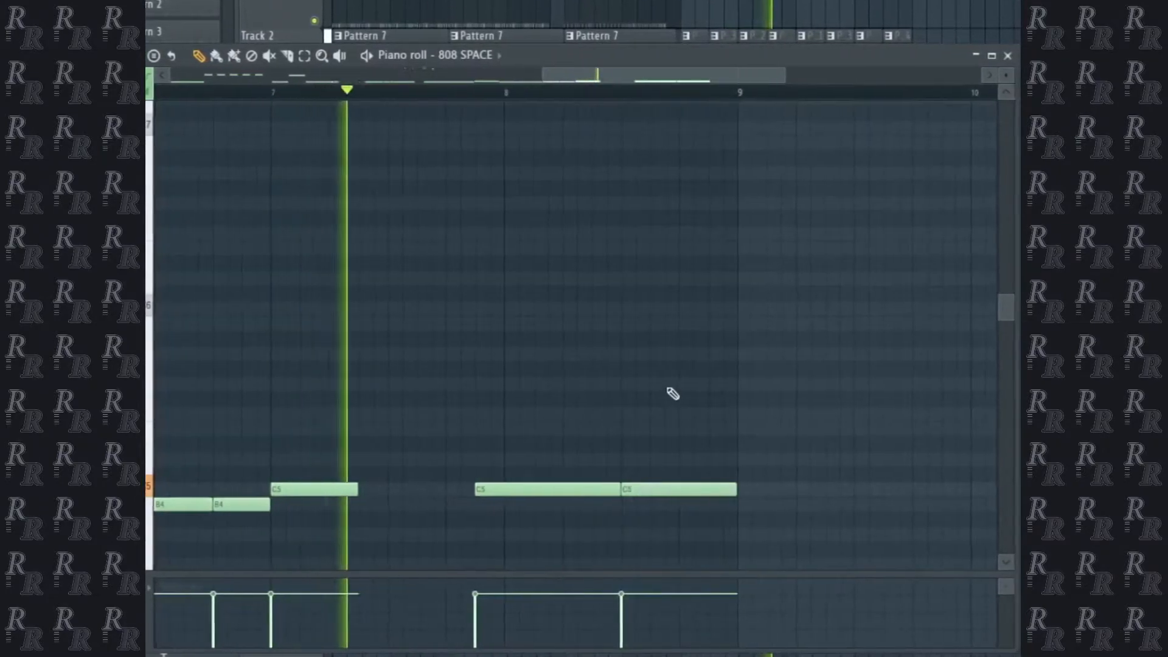
scroll(669, 391, down, 4)
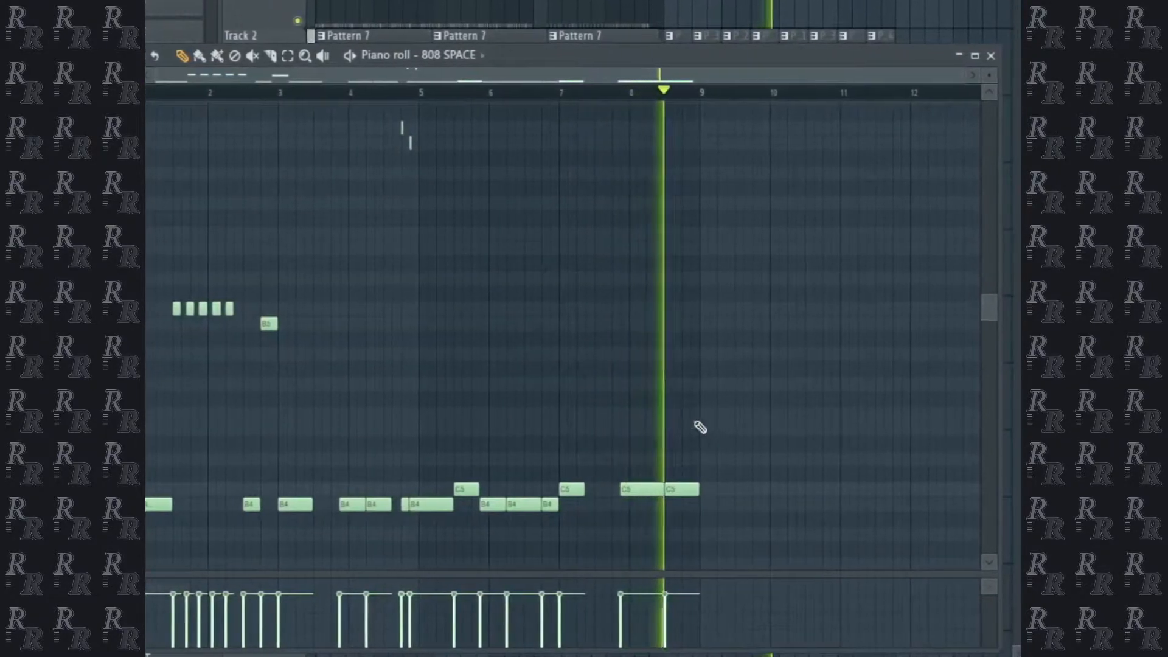
Add four descending slide notes, G6, D6, C6 and B5, across the second half of bar 8 in 808 SPACE, and select them.
scroll(688, 422, up, 4)
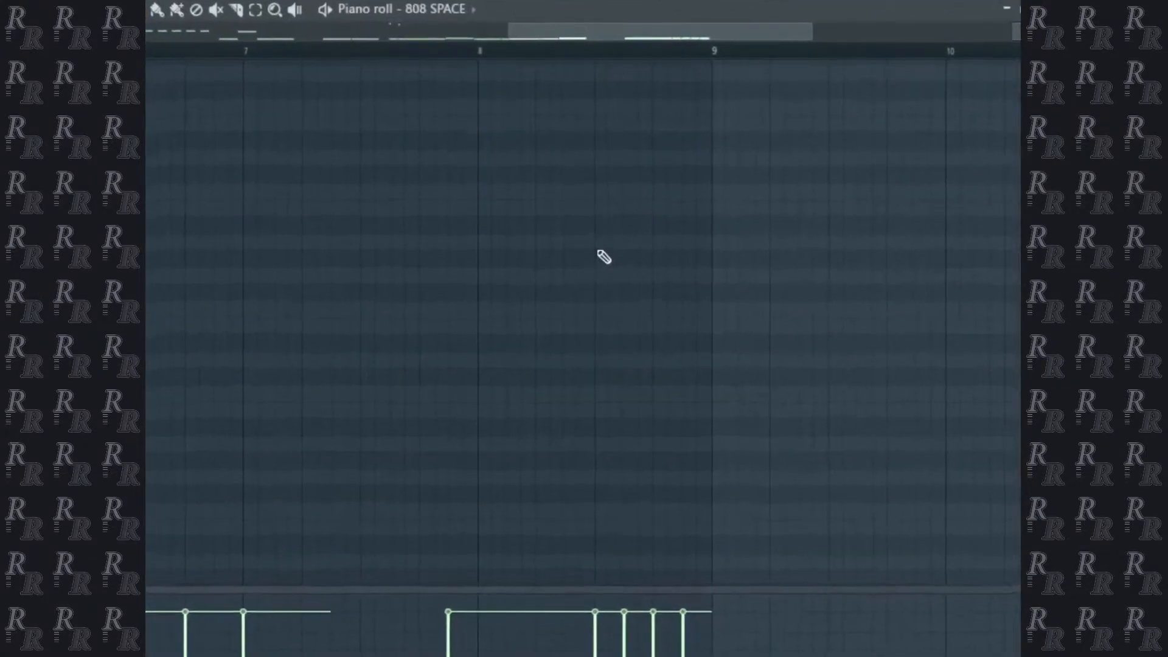
right_click(609, 243)
click(615, 292)
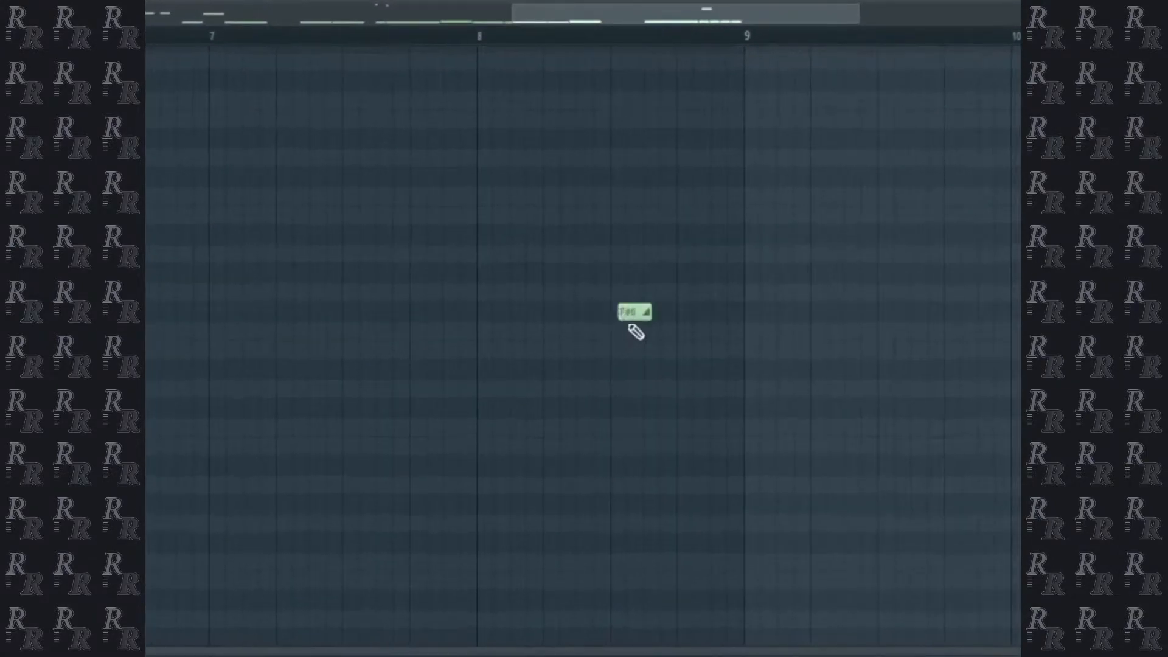
click(645, 351)
drag(636, 358, 639, 391)
click(674, 446)
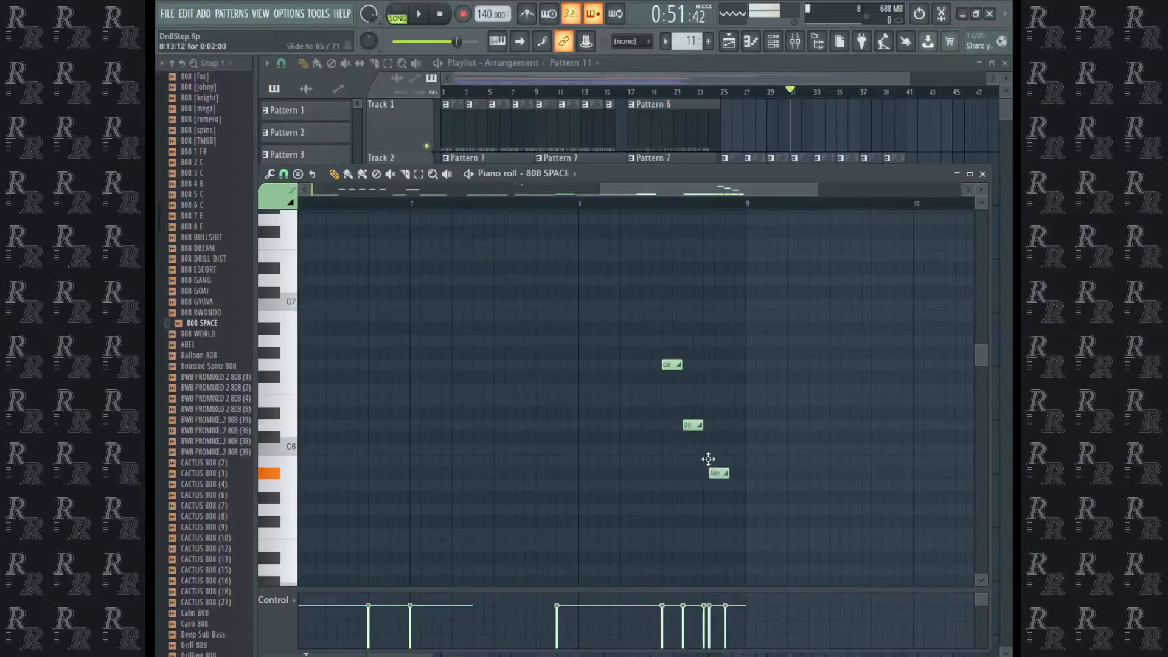
click(668, 204)
key(space)
key(space)
drag(658, 326, 746, 480)
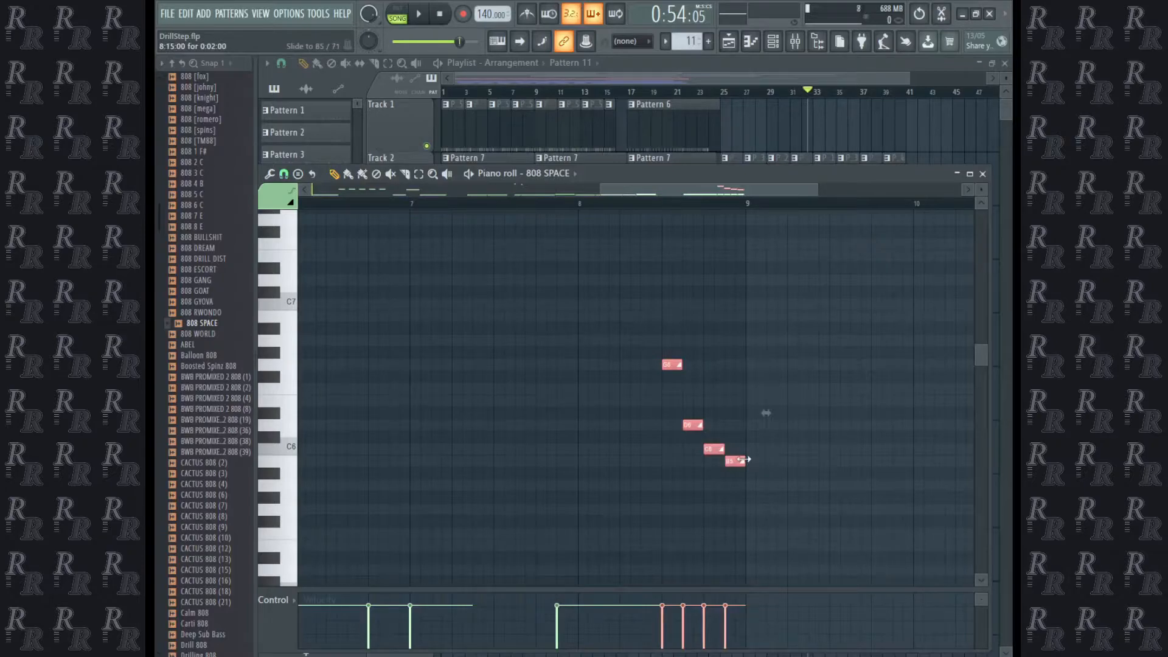
Rework bar 8 of 808 SPACE into five short slide notes, G6, G6, D6, C6 and B5, above split C5 notes, and play it.
drag(743, 461, 732, 475)
click(696, 306)
key(space)
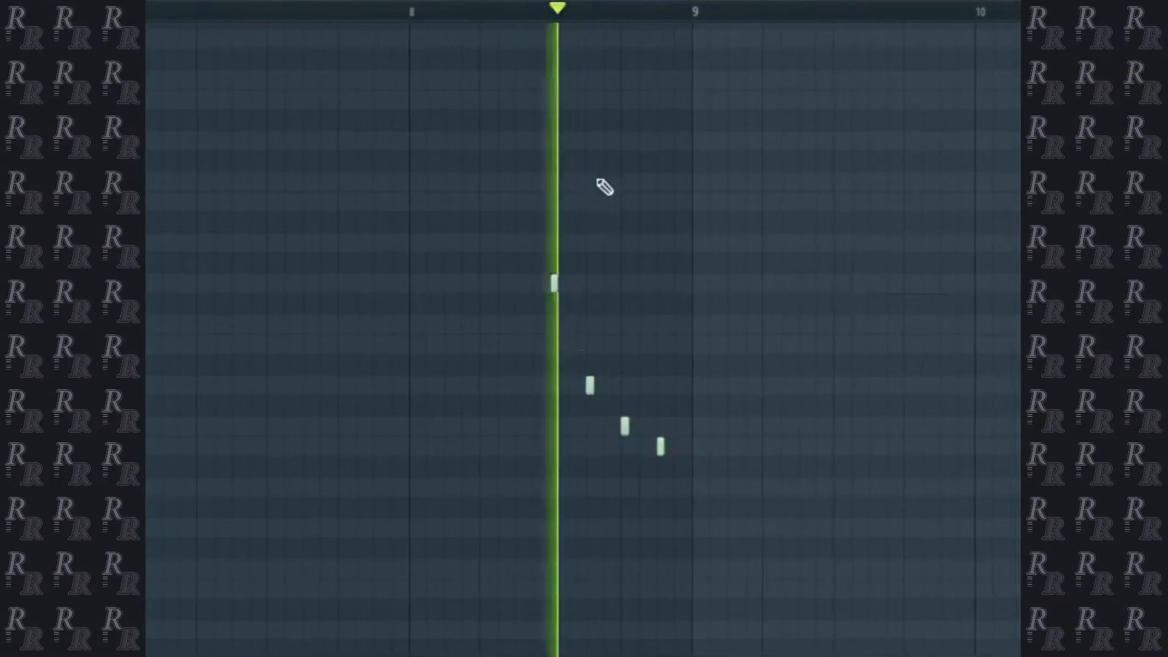
key(space)
scroll(595, 189, down, 4)
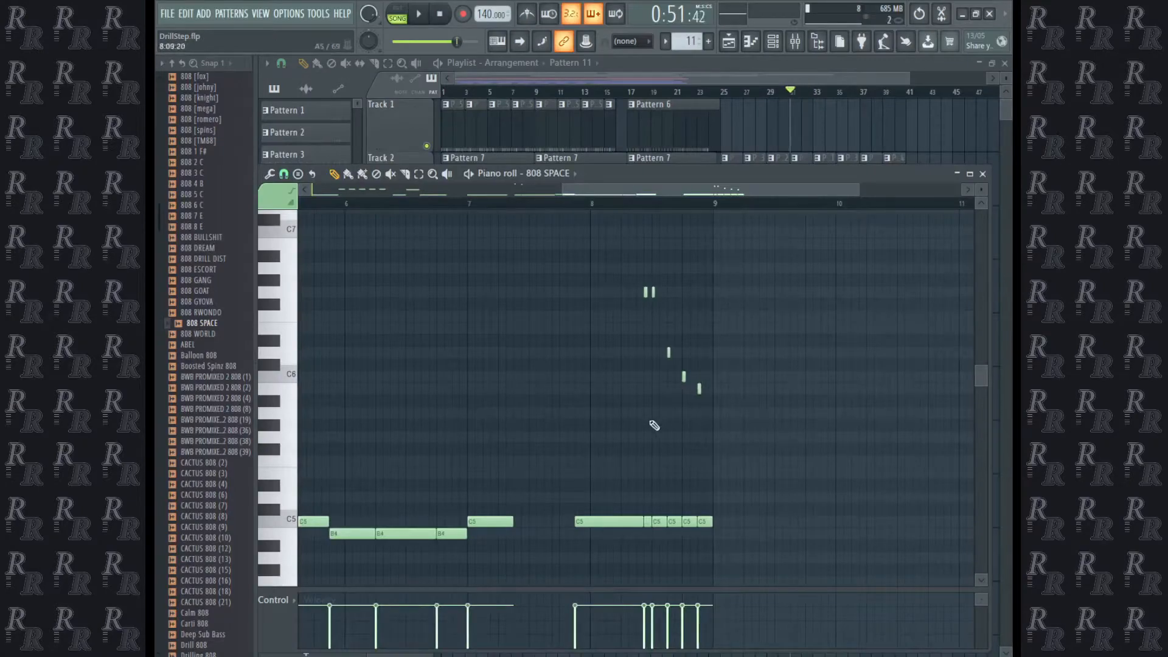
ctrl+scroll(657, 424, up, 3)
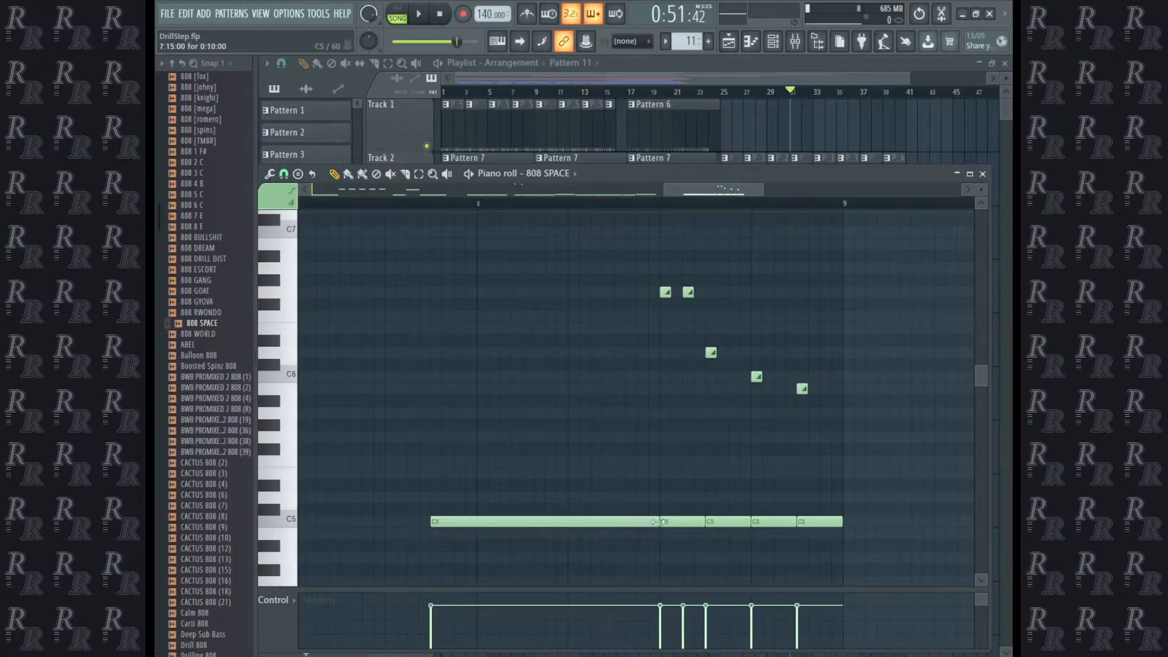
key(space)
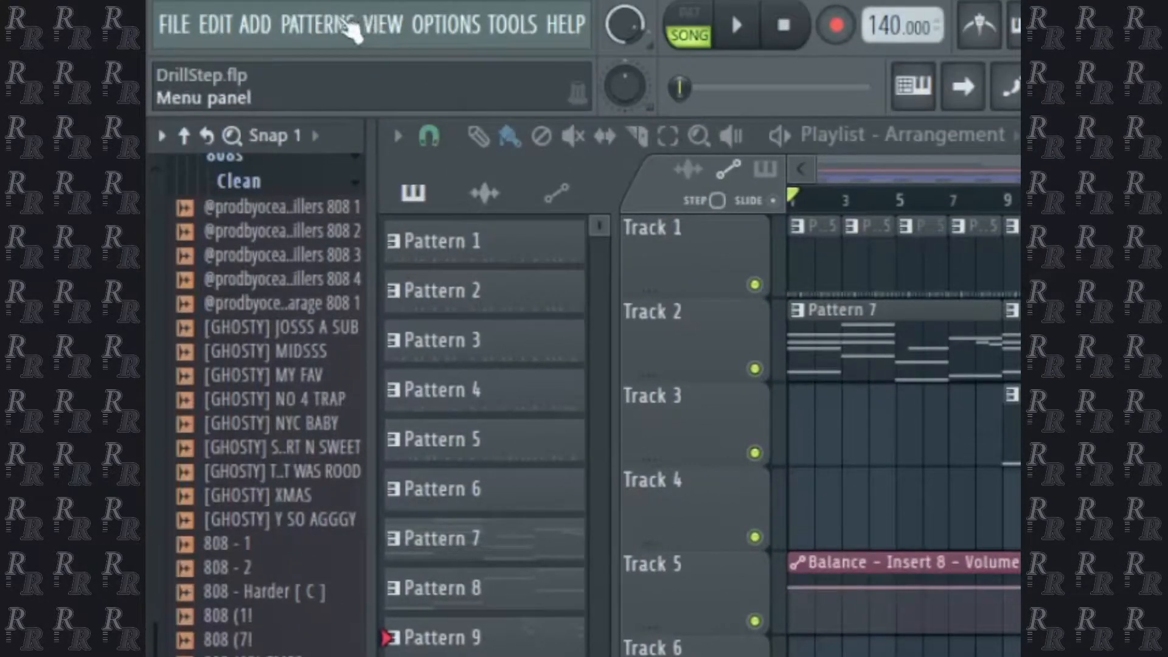
Add a Massive synthesizer channel to the project and position its plugin window over the playlist.
click(326, 27)
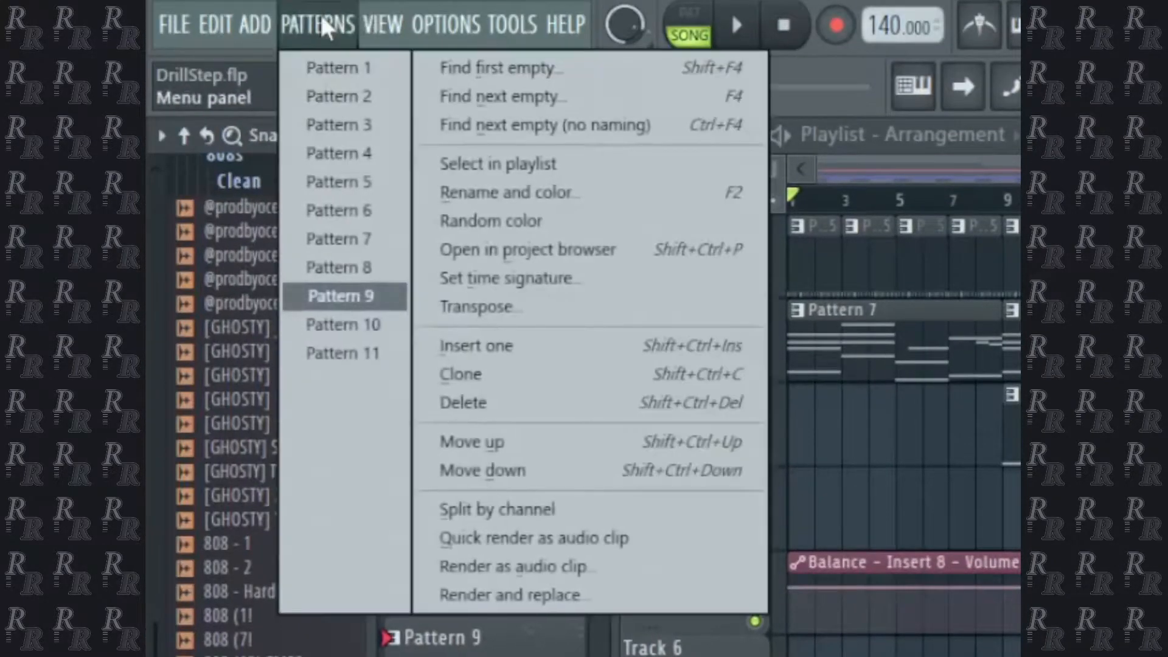
mouse_move(262, 25)
mouse_move(351, 471)
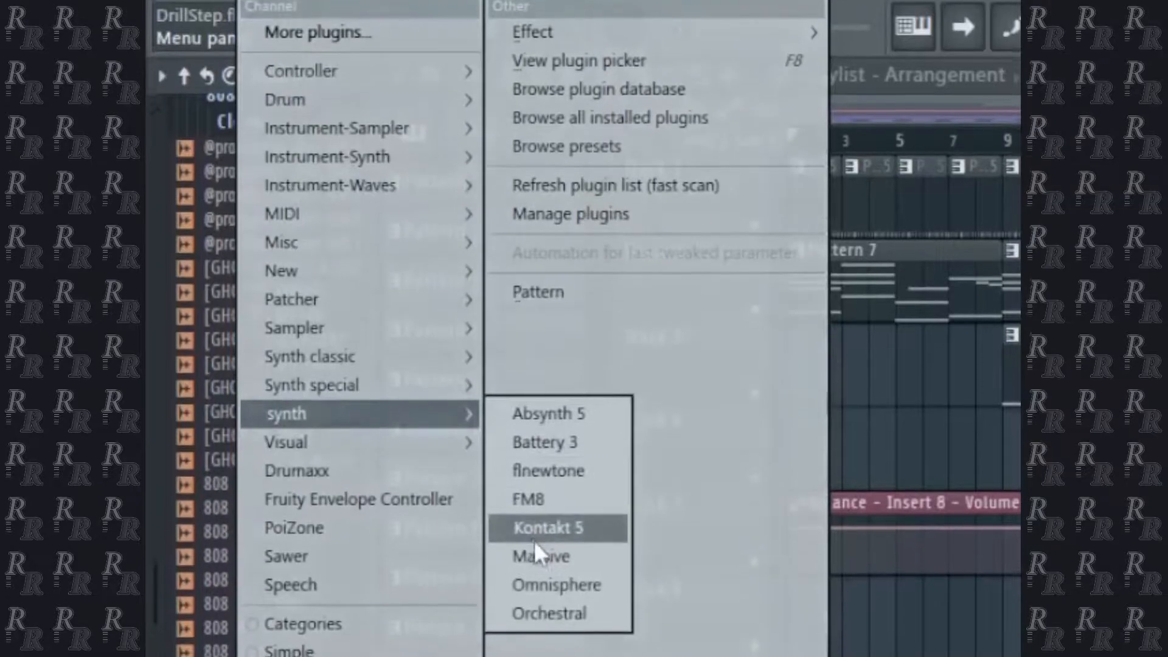
click(536, 614)
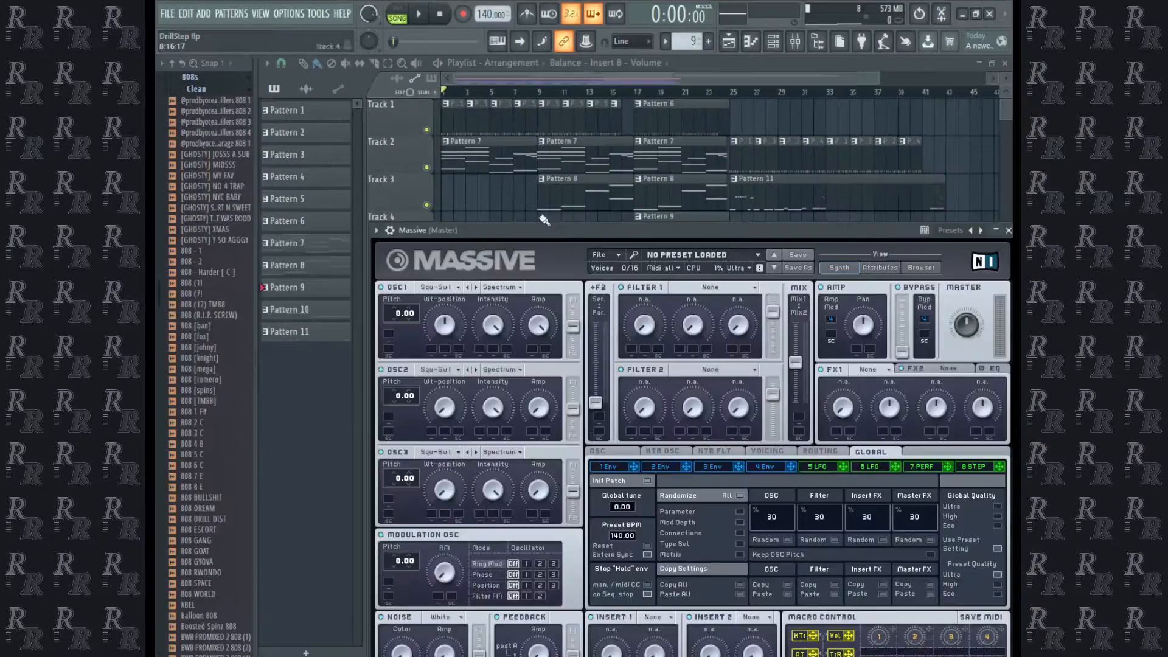
drag(552, 232, 497, 162)
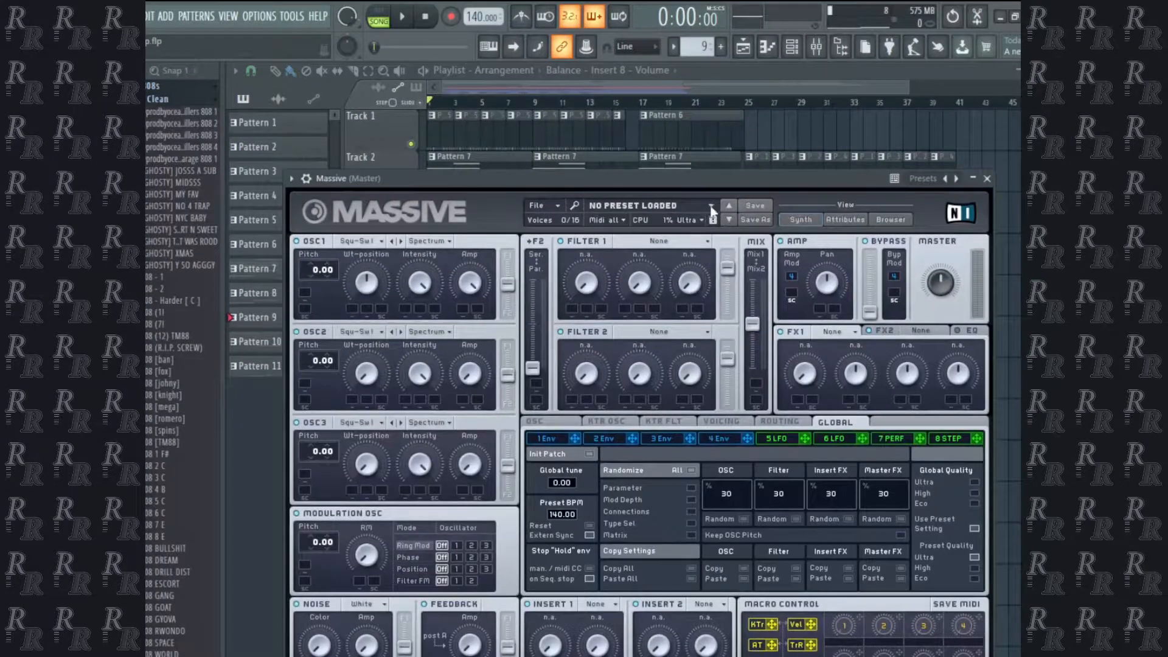
Load the saved gowz sound into Massive.
click(538, 205)
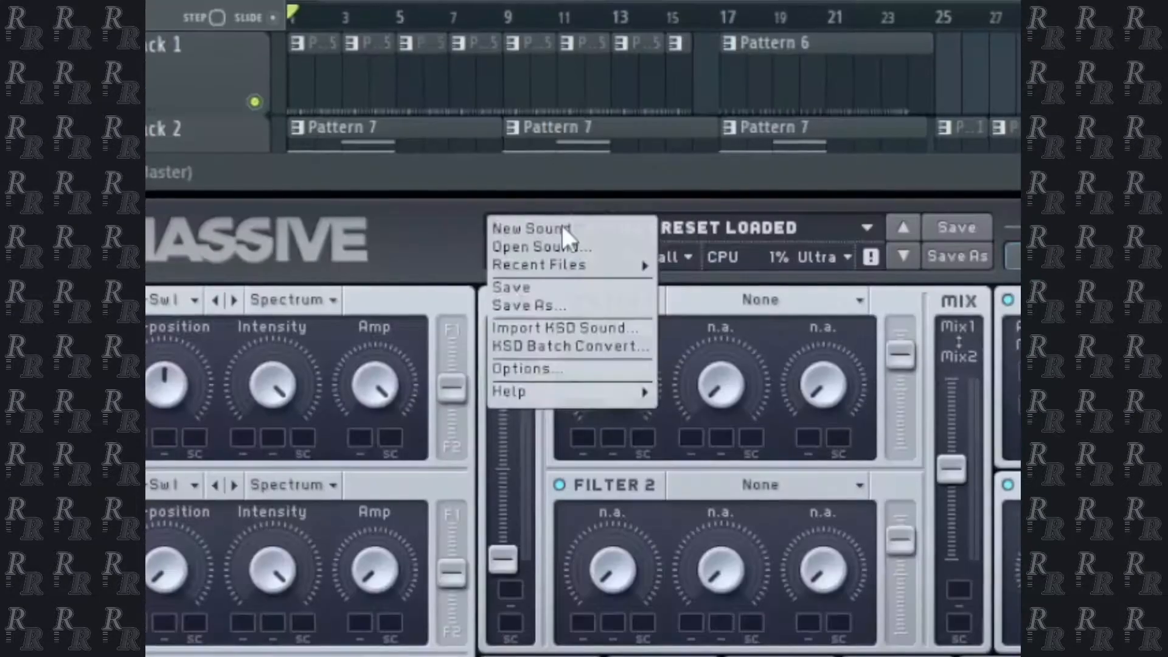
click(560, 217)
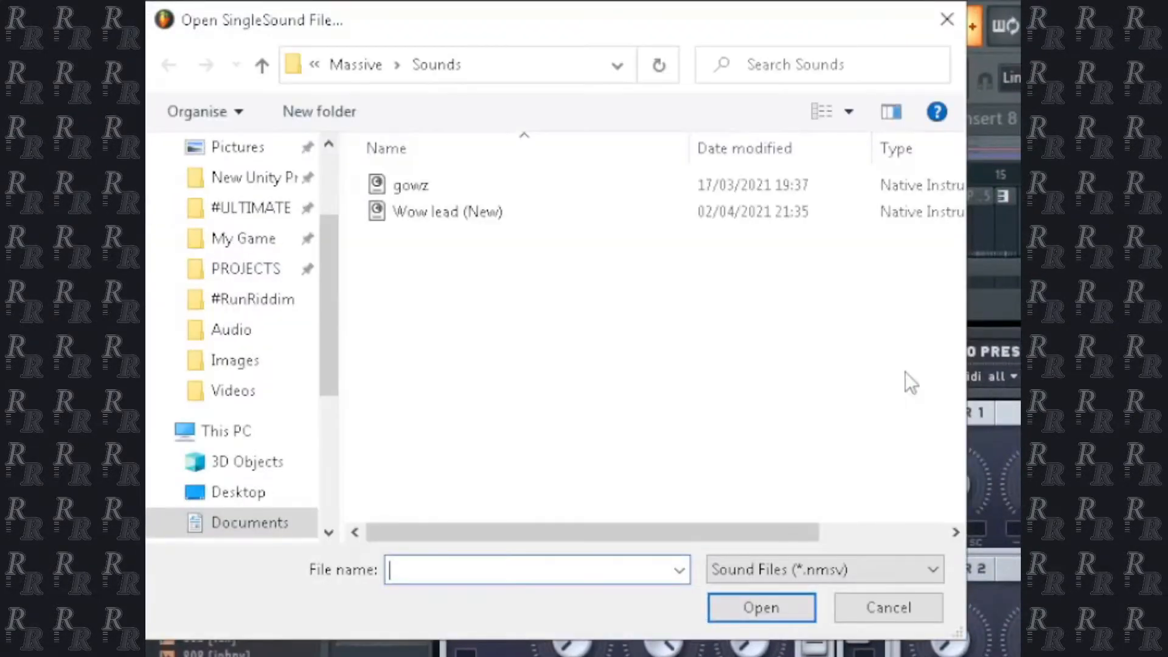
click(392, 186)
double_click(392, 185)
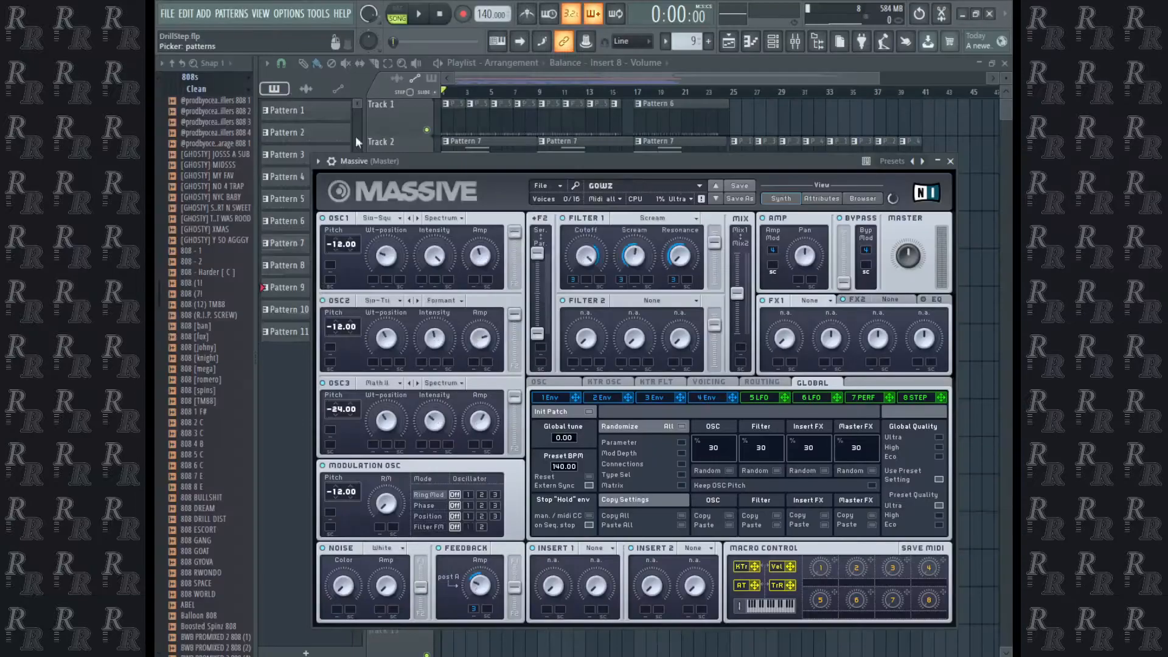
Load the saved Wow lead (New) sound into Massive.
click(559, 185)
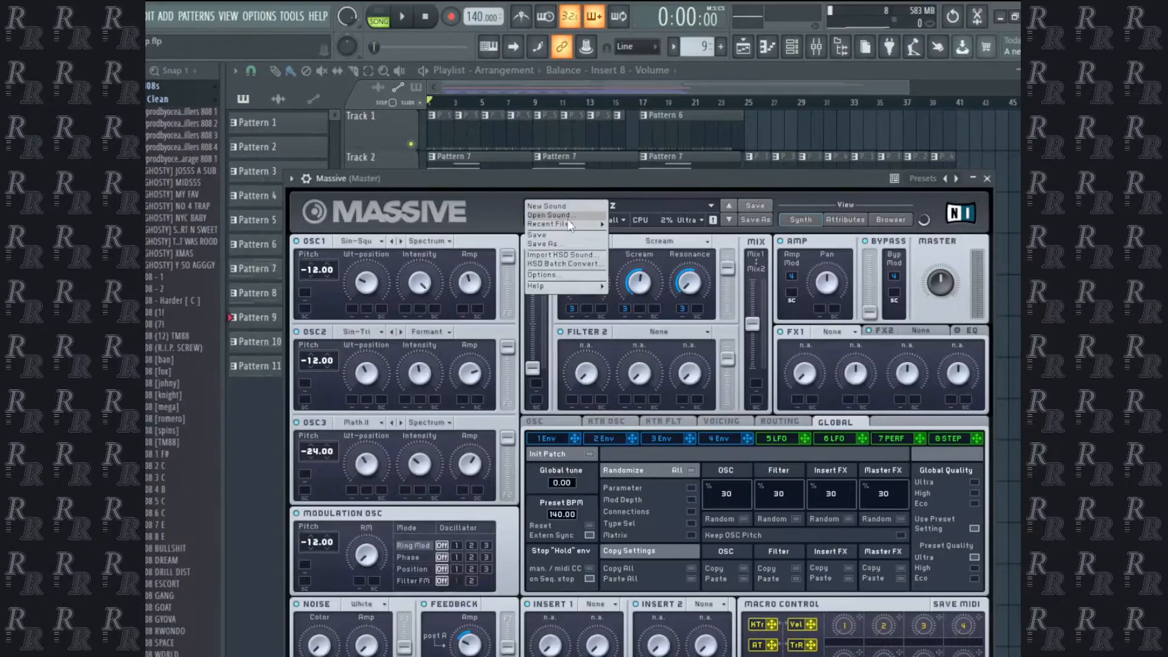
click(552, 215)
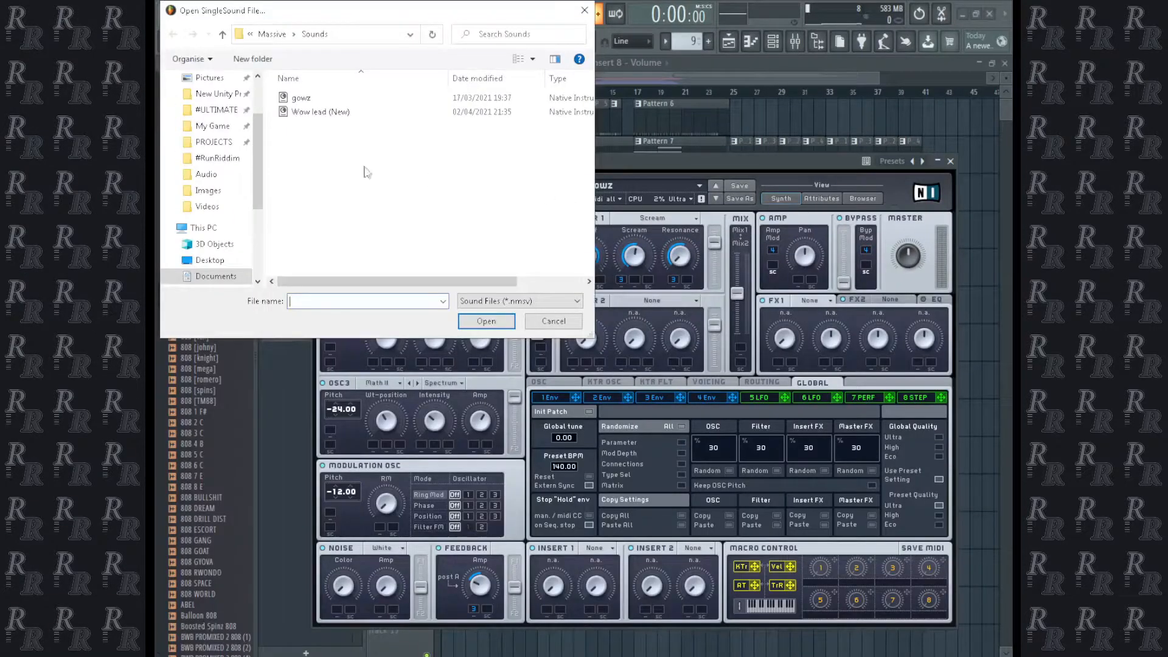
double_click(287, 114)
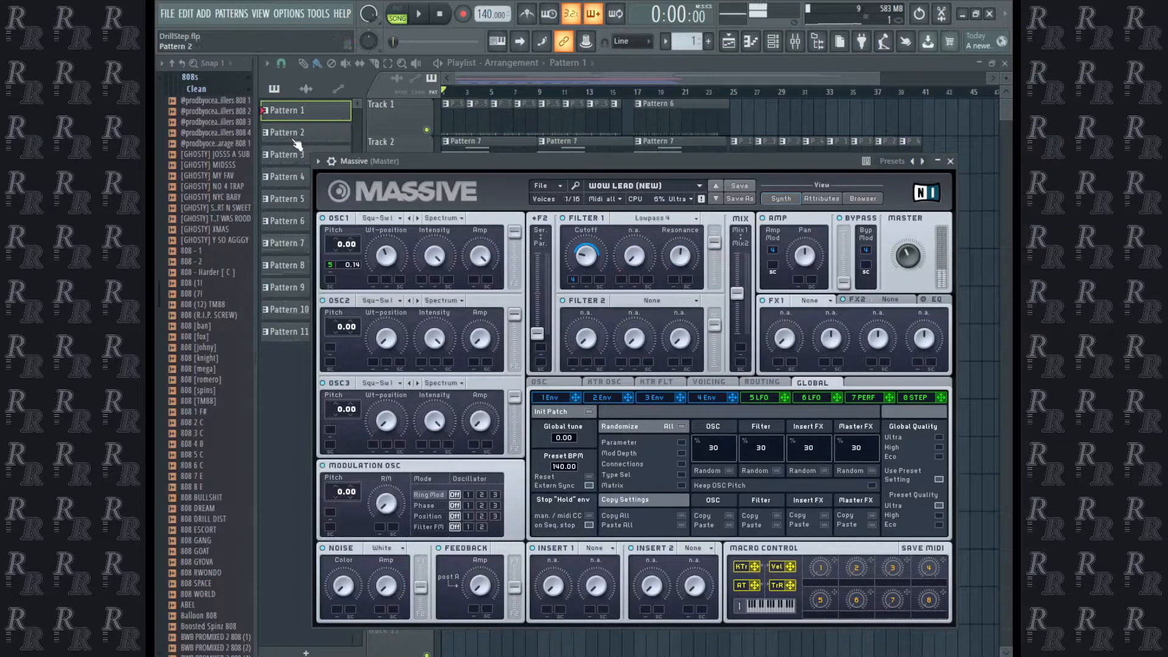
Play the arrangement and place a Massive melody as Pattern 12 on Track 5 from bar 9.
key(space)
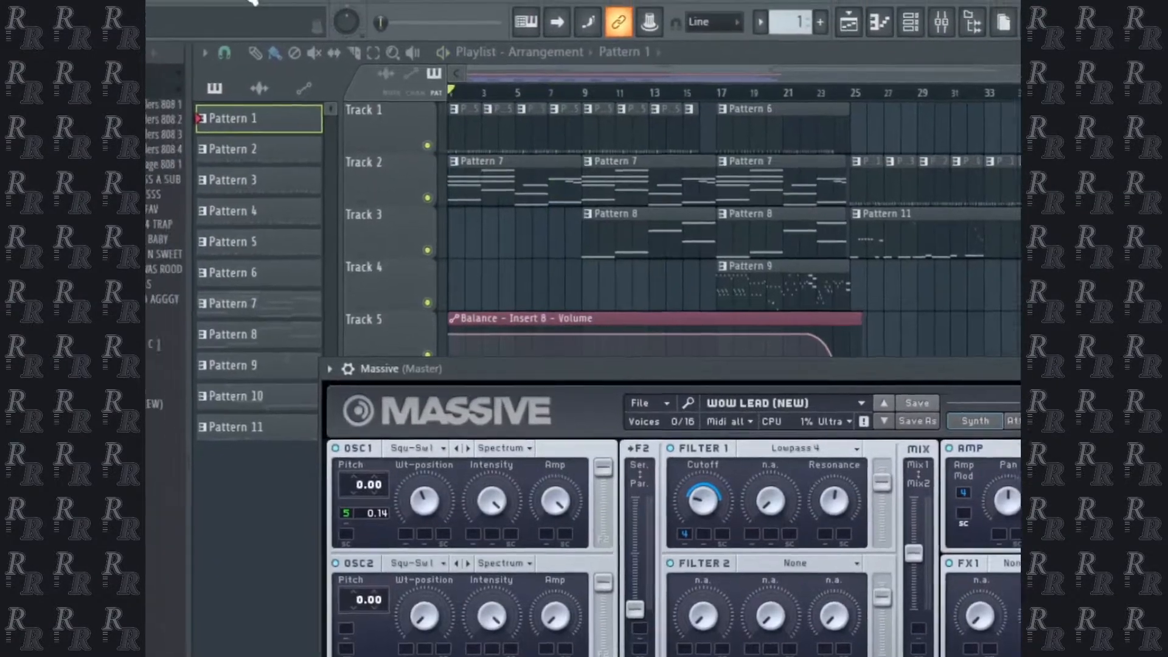
click(363, 24)
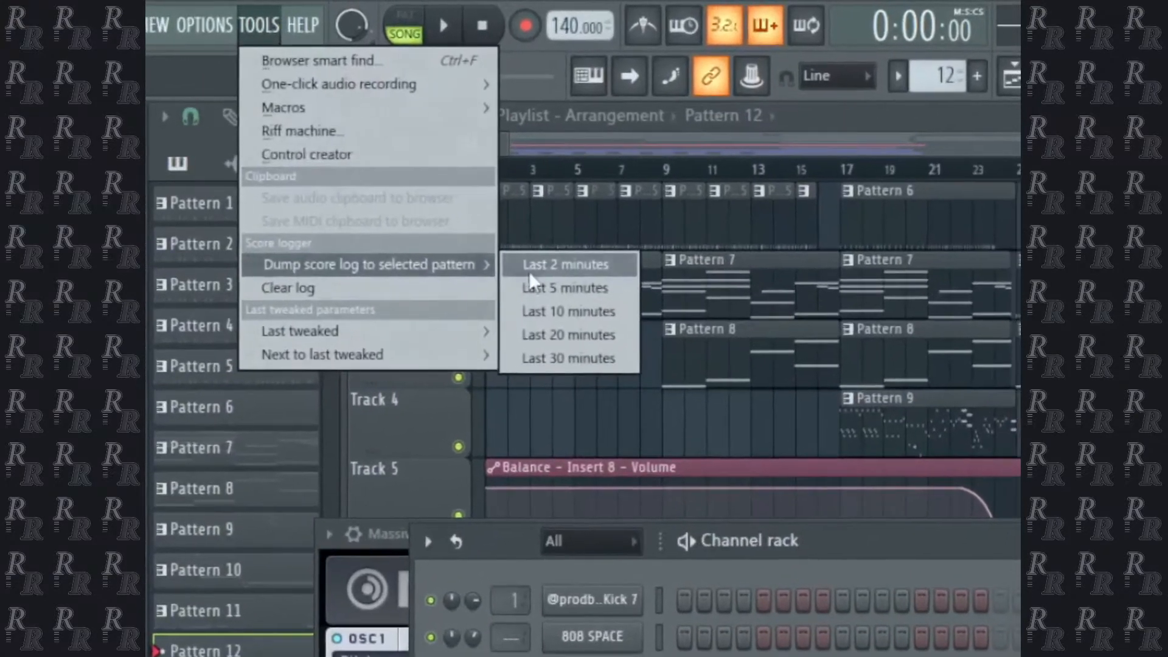
click(642, 223)
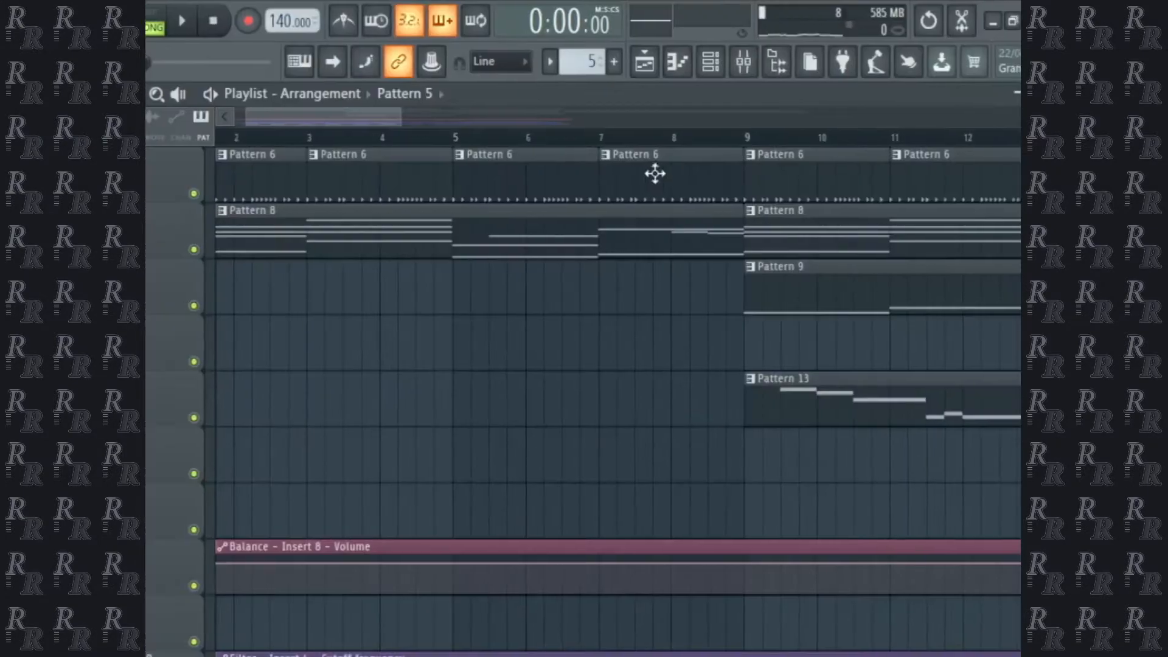
Insert a new Pattern 5 and paint it over bars 1 to 8 of Track 1 in place of the existing clips.
right_click(523, 188)
right_click(295, 188)
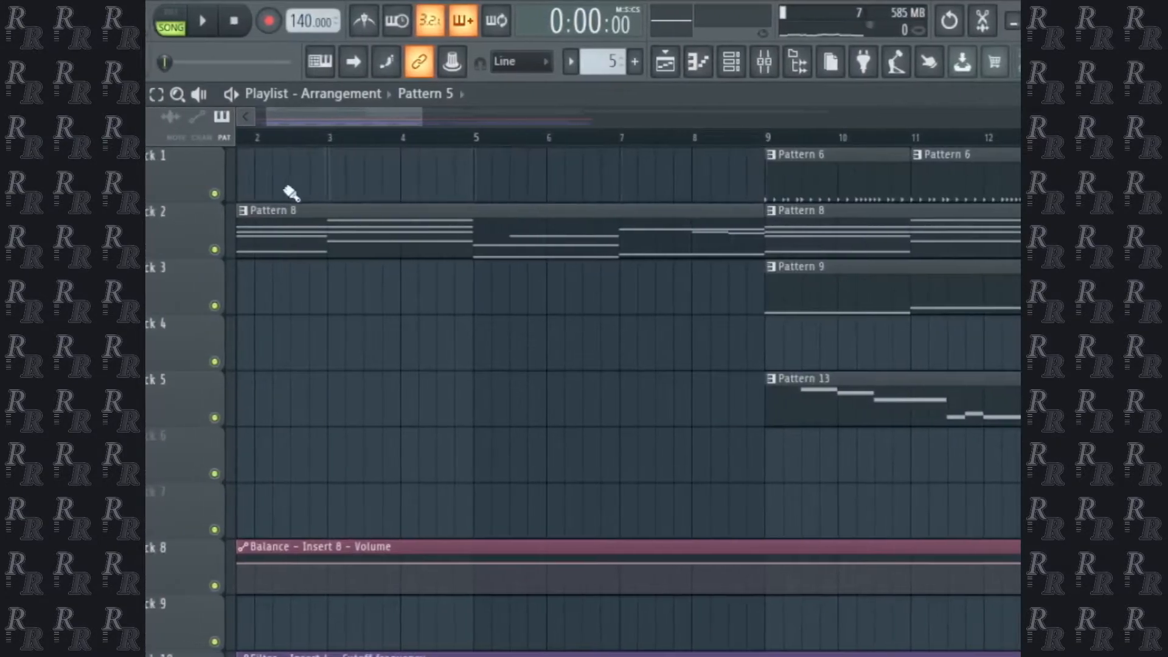
click(252, 176)
mouse_move(253, 175)
mouse_down()
mouse_move(605, 223)
mouse_move(740, 197)
mouse_up()
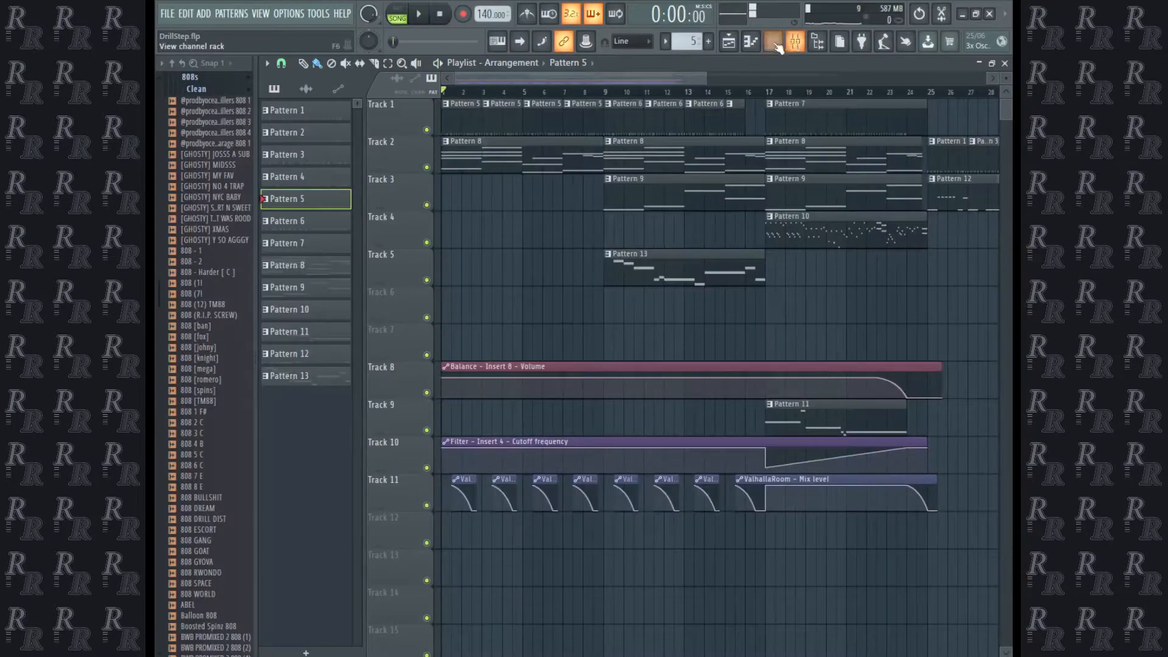
Adjust the attack in the Drillers Snare 4 volume envelope and create an automation clip for the attack time on Track 7.
click(776, 46)
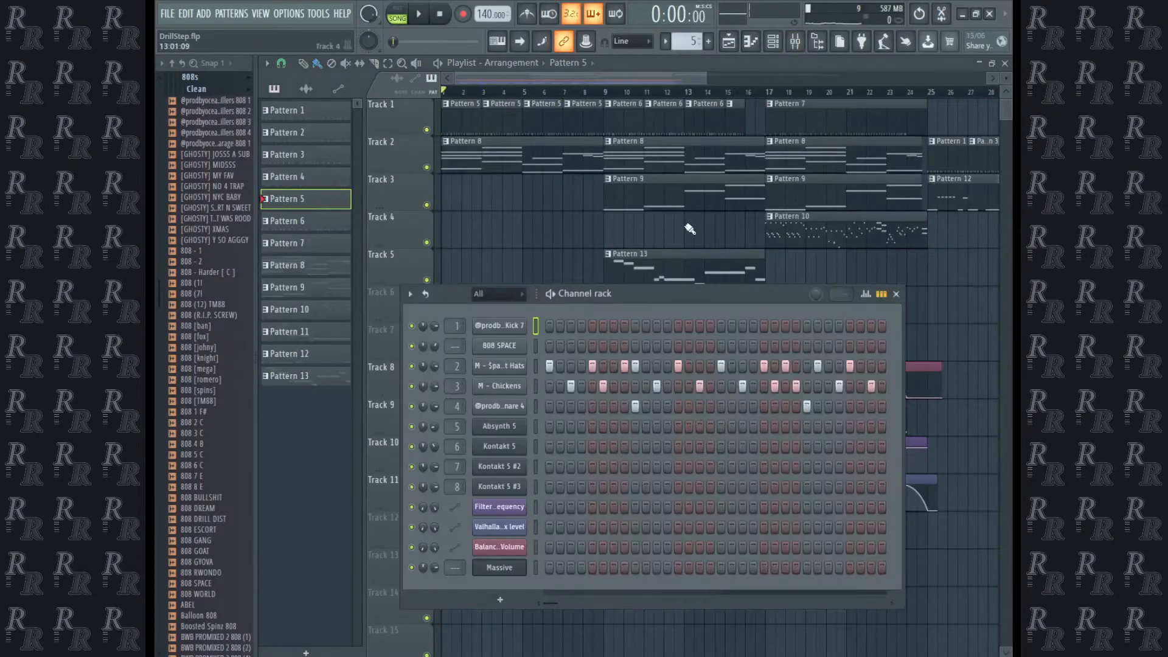
click(499, 406)
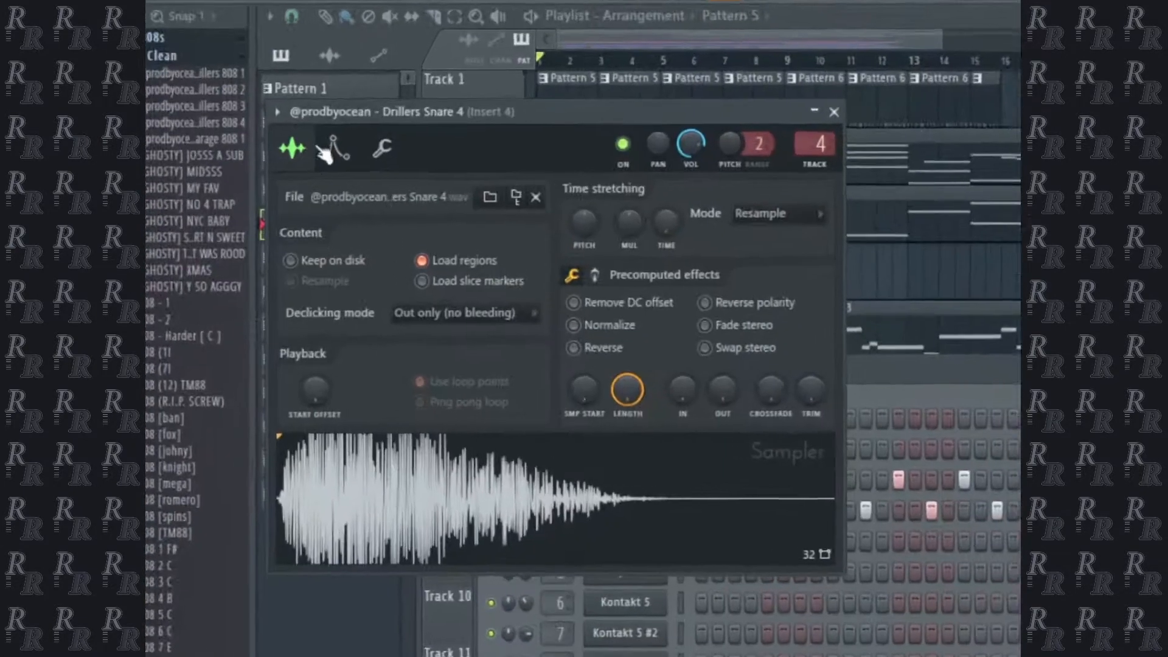
click(283, 164)
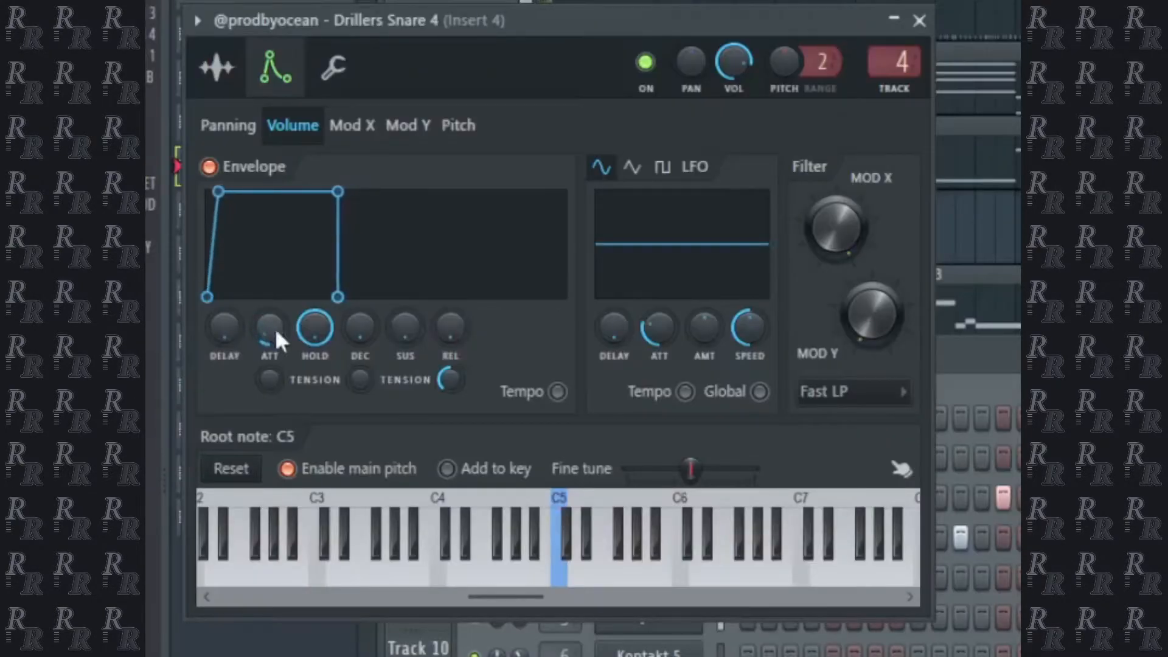
drag(276, 332, 276, 323)
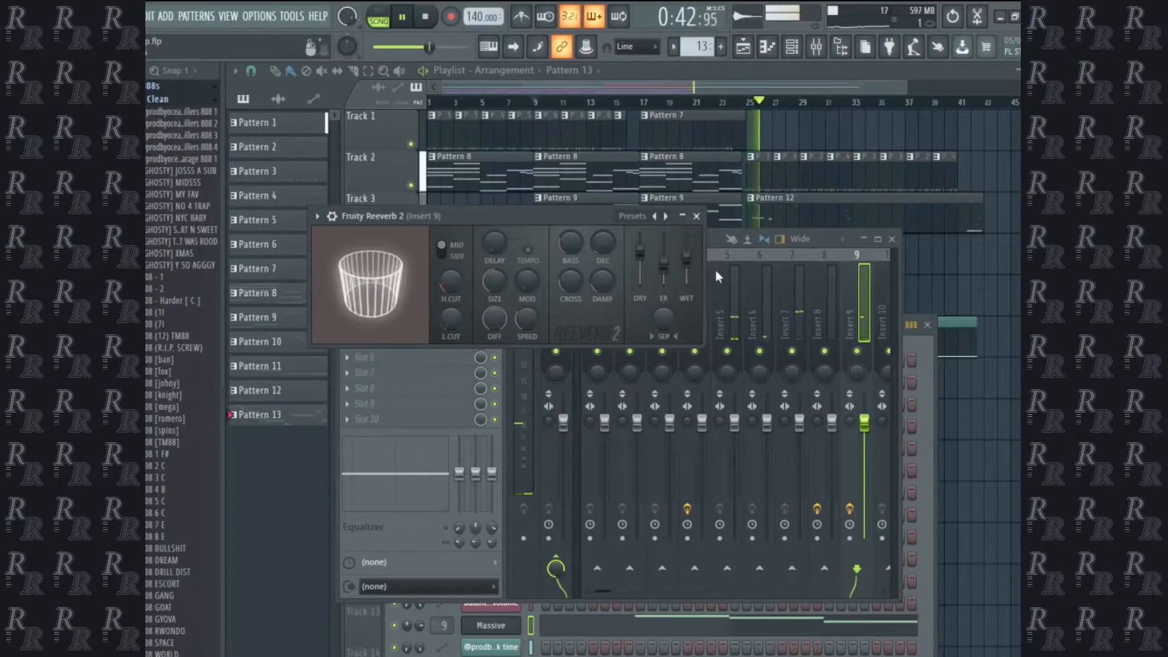
Move the 808 clip Pattern 12 on Track 3 to bar 38, and add an FM8 channel.
key(space)
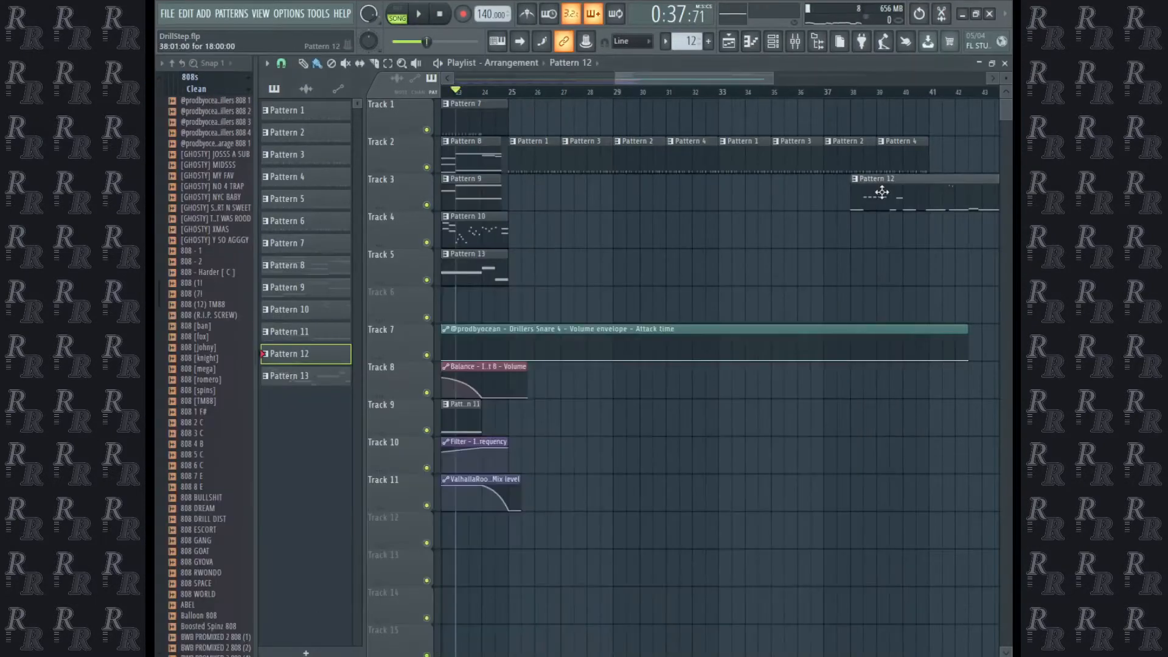
click(754, 43)
click(775, 44)
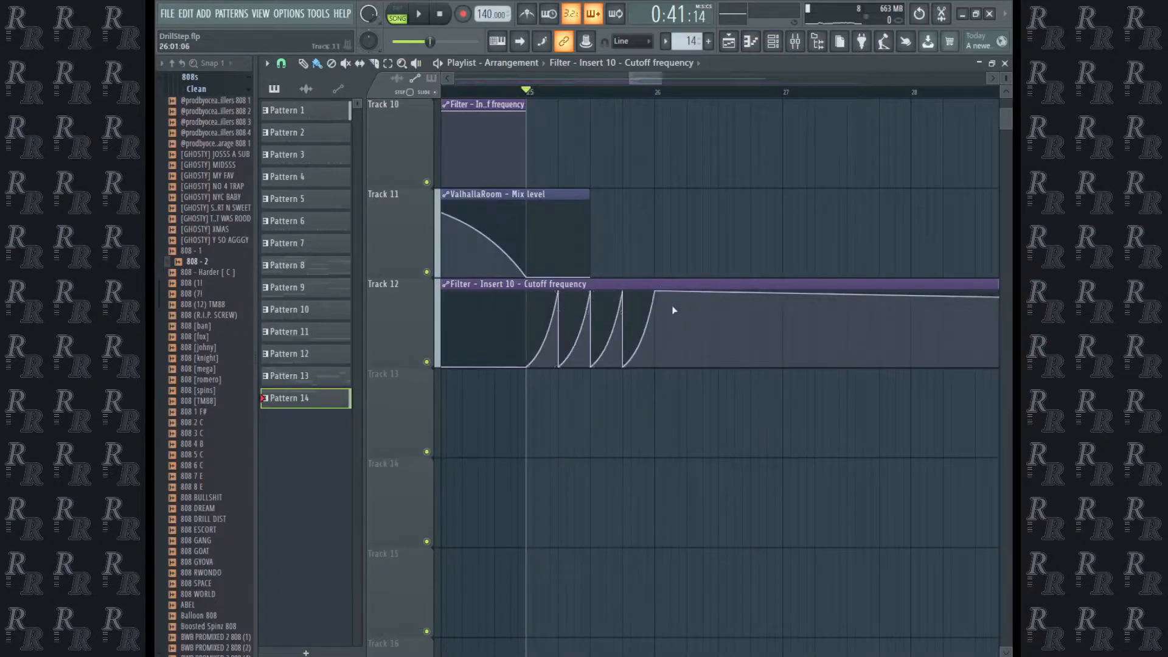
Draw repeated rising ramps in the Insert 10 filter cutoff automation clip on Track 12 across bars 25 and 26, and play them.
right_click(658, 318)
key(space)
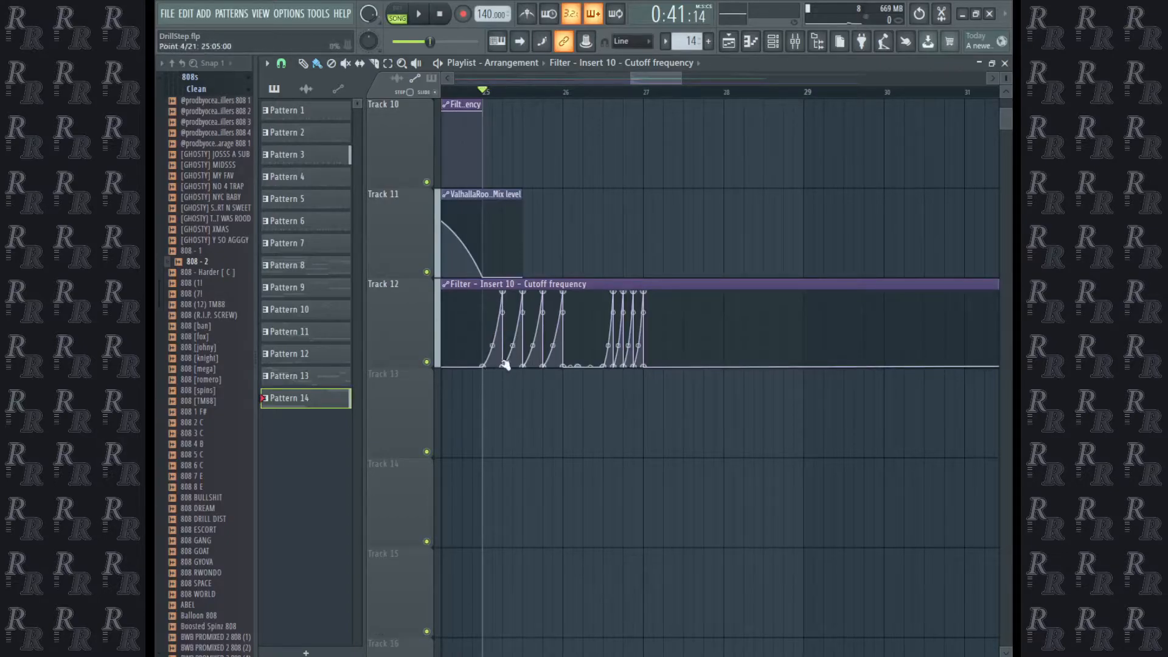
key(space)
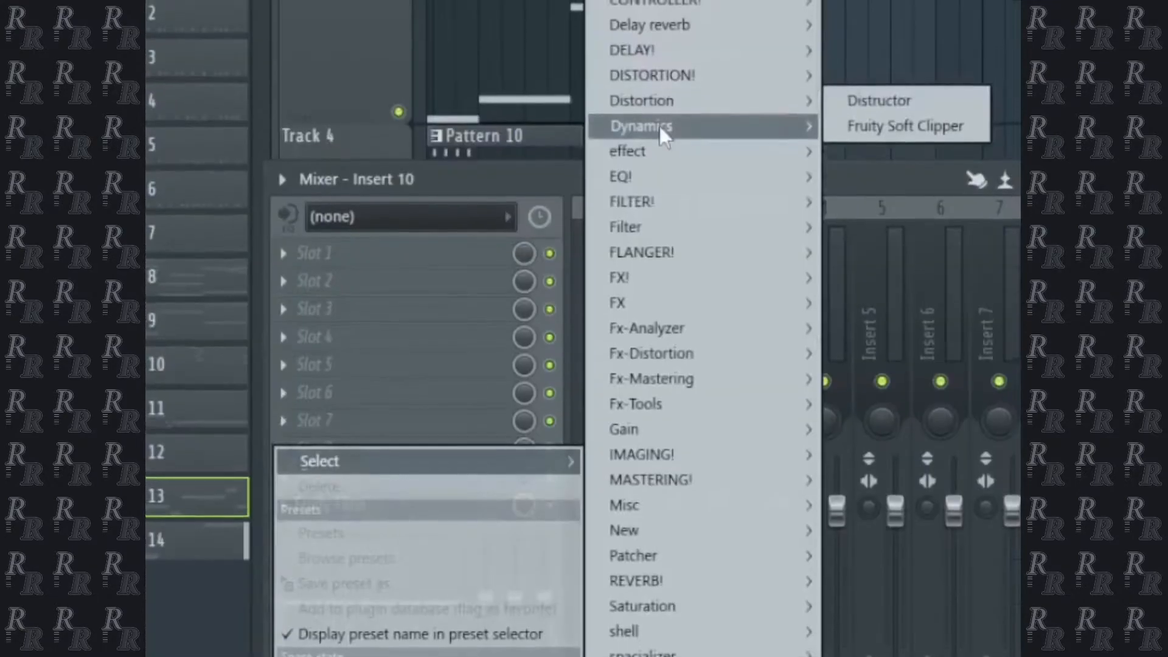
Add the Distructor effect to mixer Insert 10.
mouse_move(672, 116)
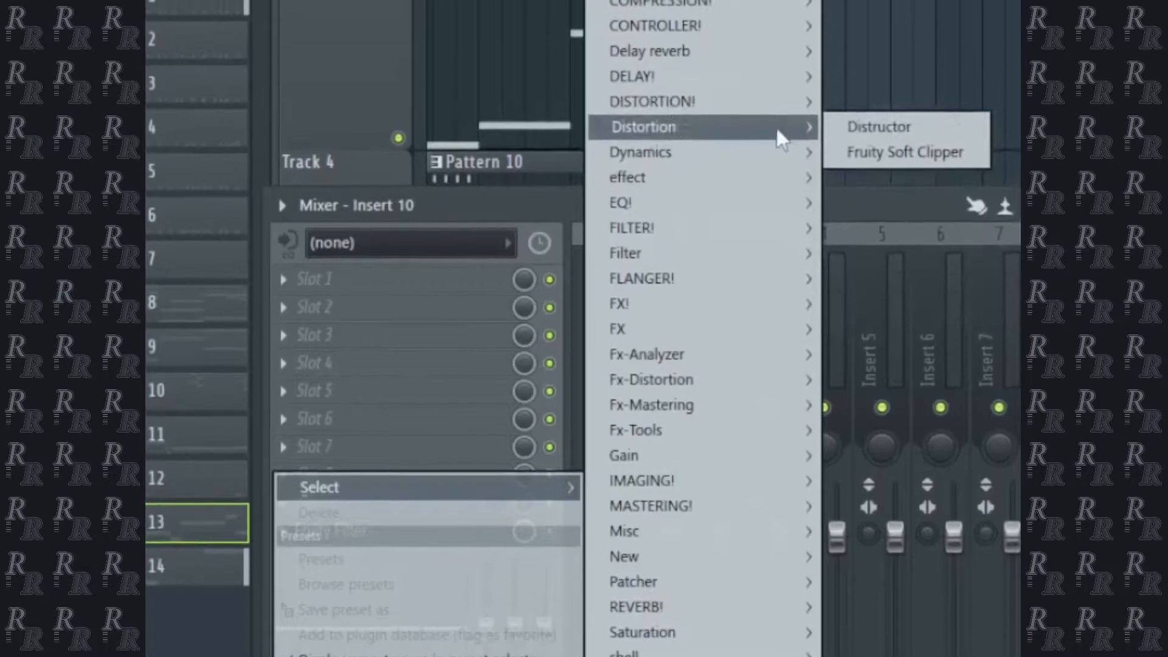
click(863, 121)
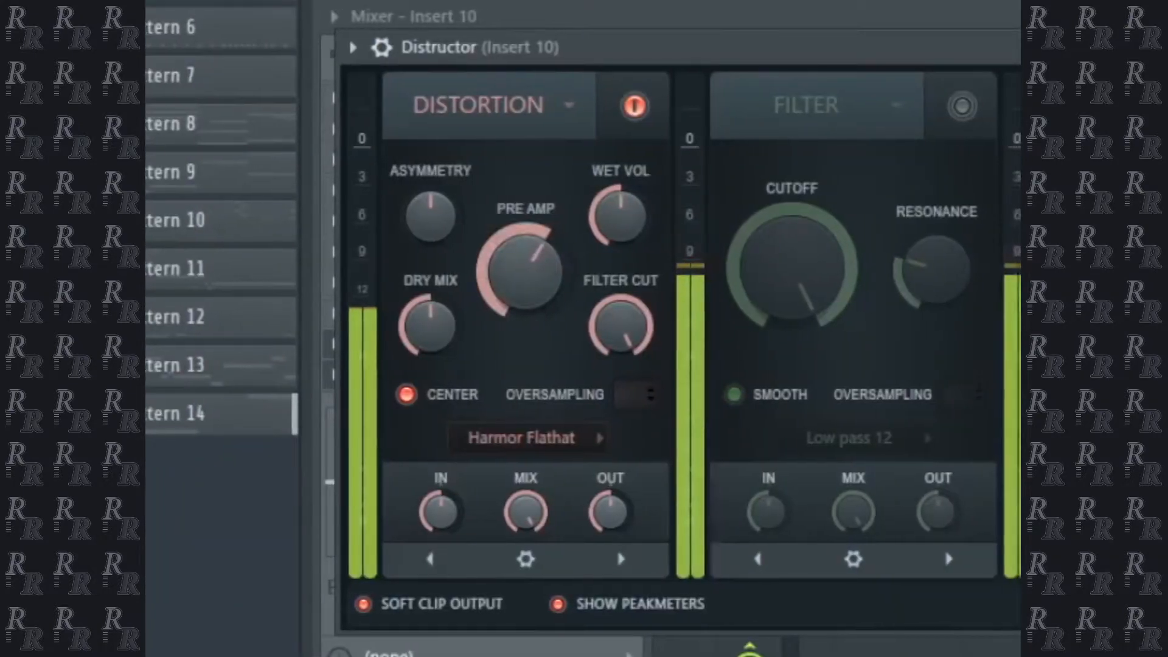
drag(525, 270, 525, 205)
drag(494, 513, 494, 593)
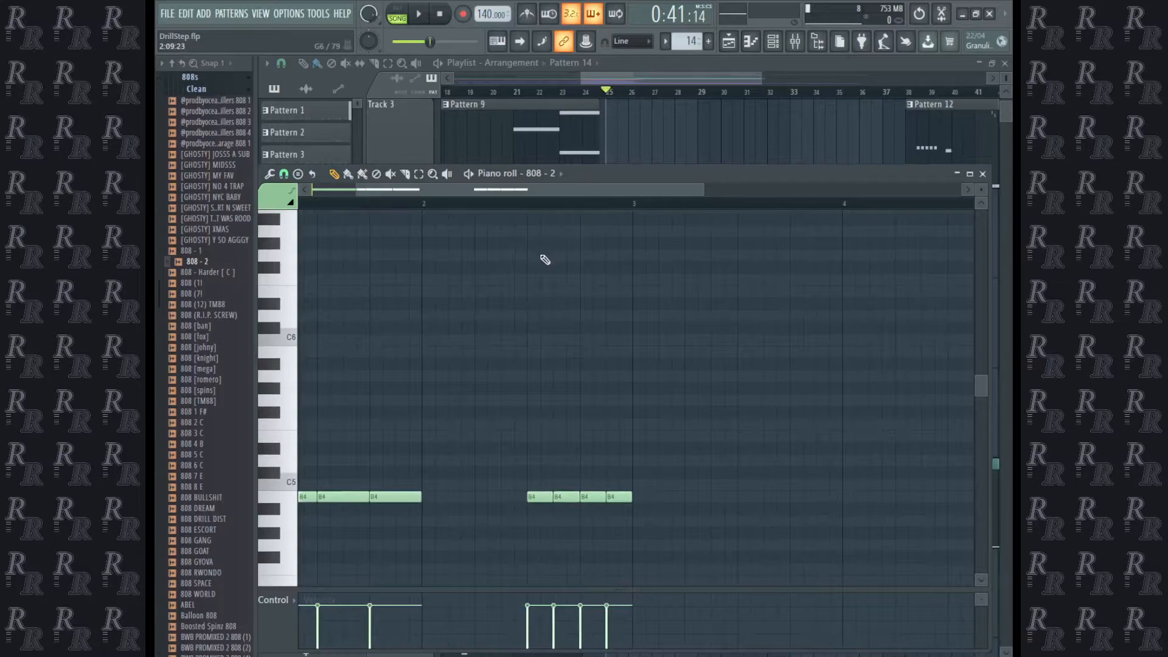
Extend the Insert 10 filter cutoff automation with more rising ramps through bars 26 and 27 to follow the 808 - 2 notes.
click(539, 256)
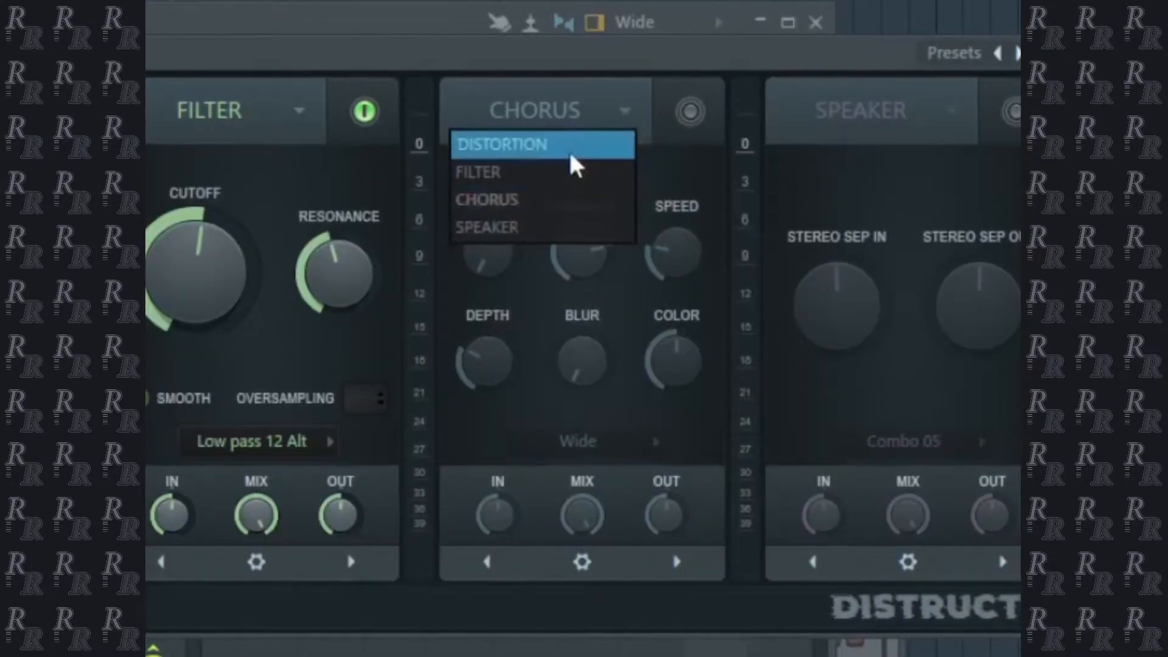
Enable Distructor's distortion module with a Harmor distortion type and automate its pre amp on Track 13 with dips in bars 26 and 28.
click(571, 162)
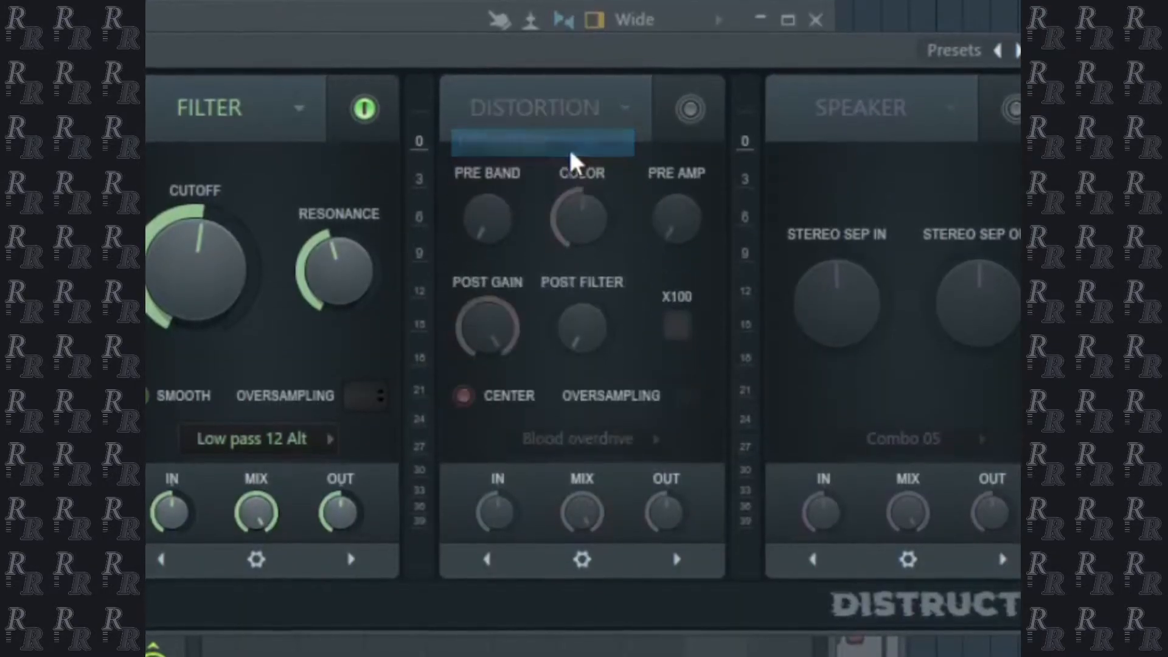
scroll(535, 449, down, 2)
scroll(543, 447, down, 3)
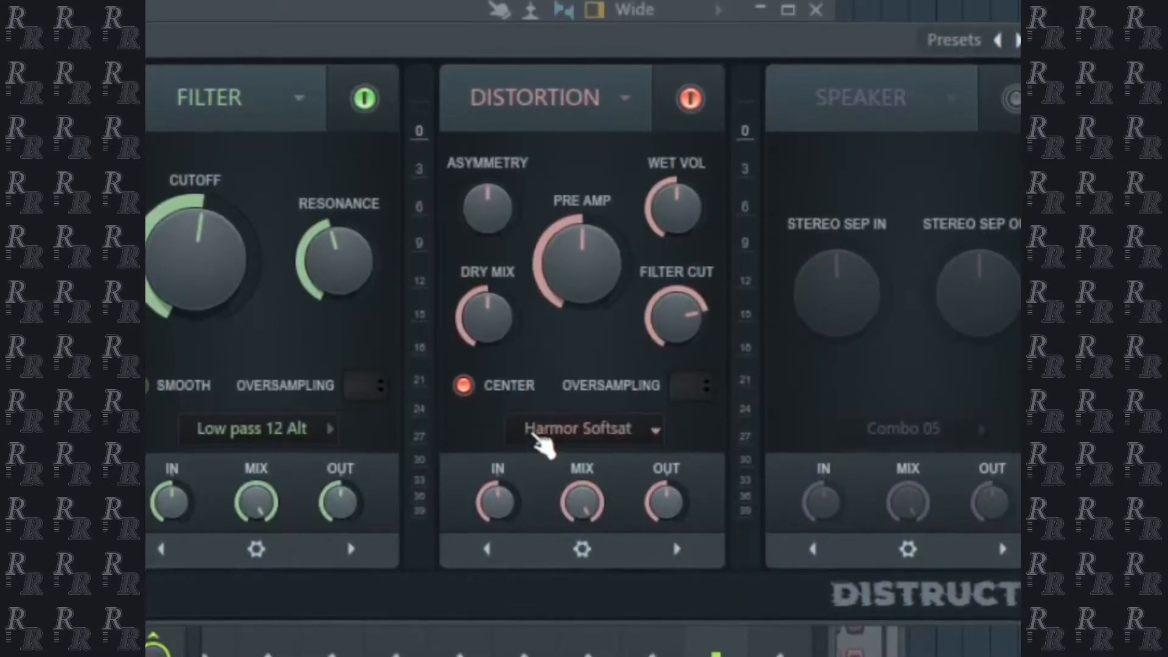
click(689, 104)
click(689, 94)
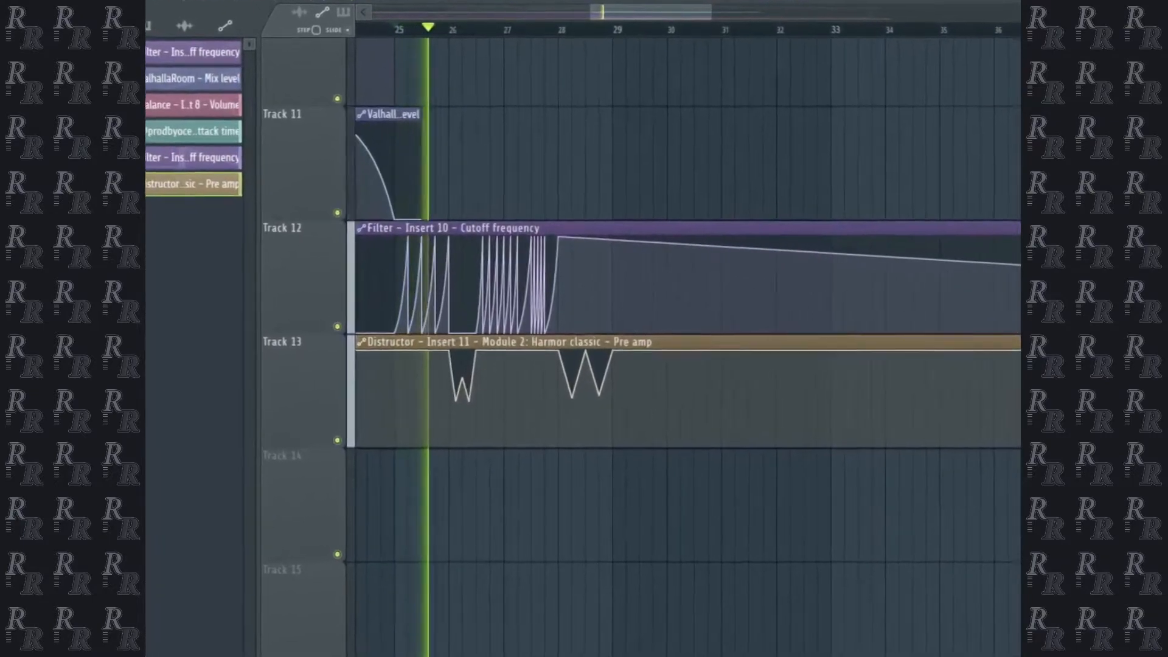
Examine the filter cutoff and Distructor pre amp automation on Tracks 12 and 13 during playback.
scroll(672, 94, up, 1)
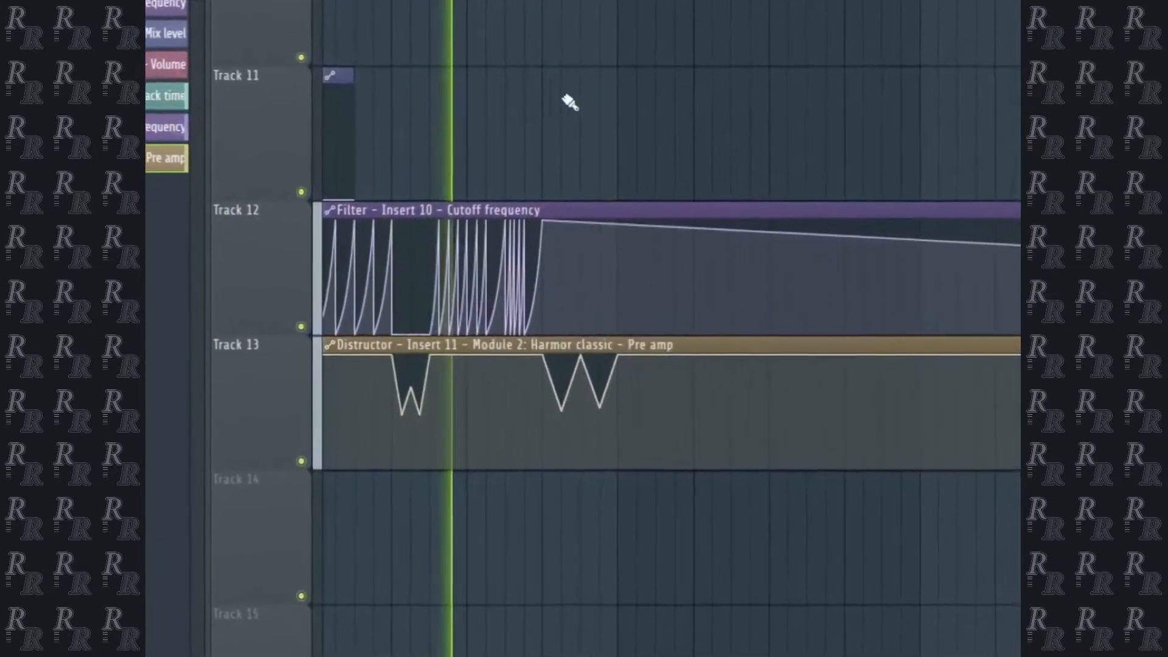
scroll(496, 142, up, 1)
scroll(676, 110, up, 3)
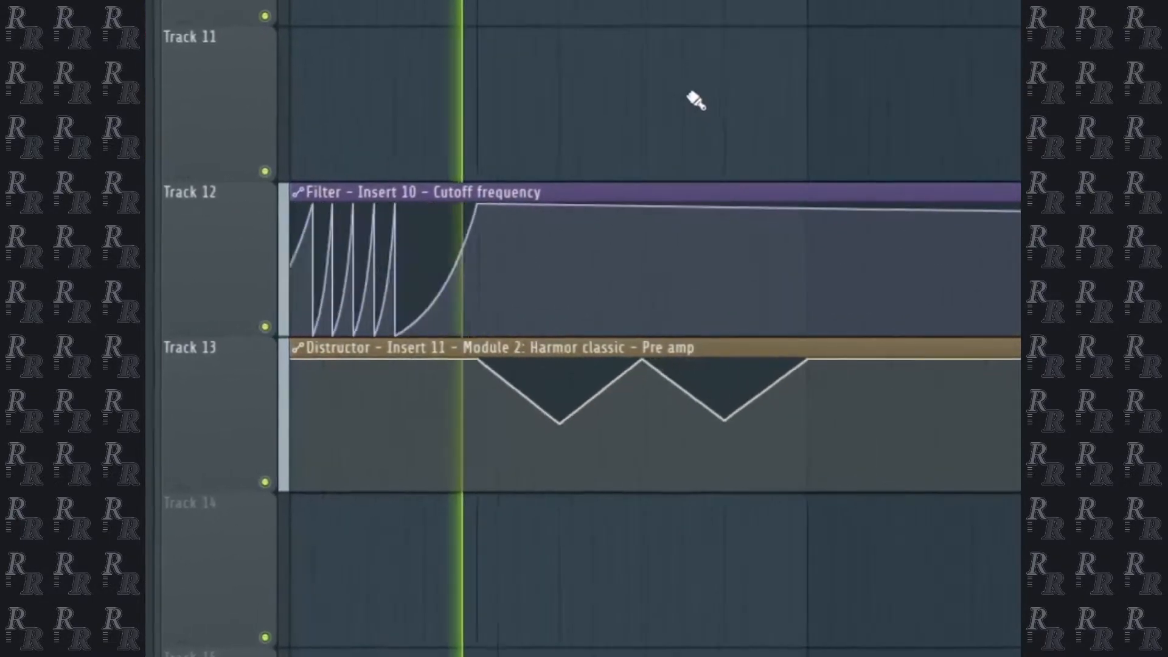
scroll(677, 110, down, 1)
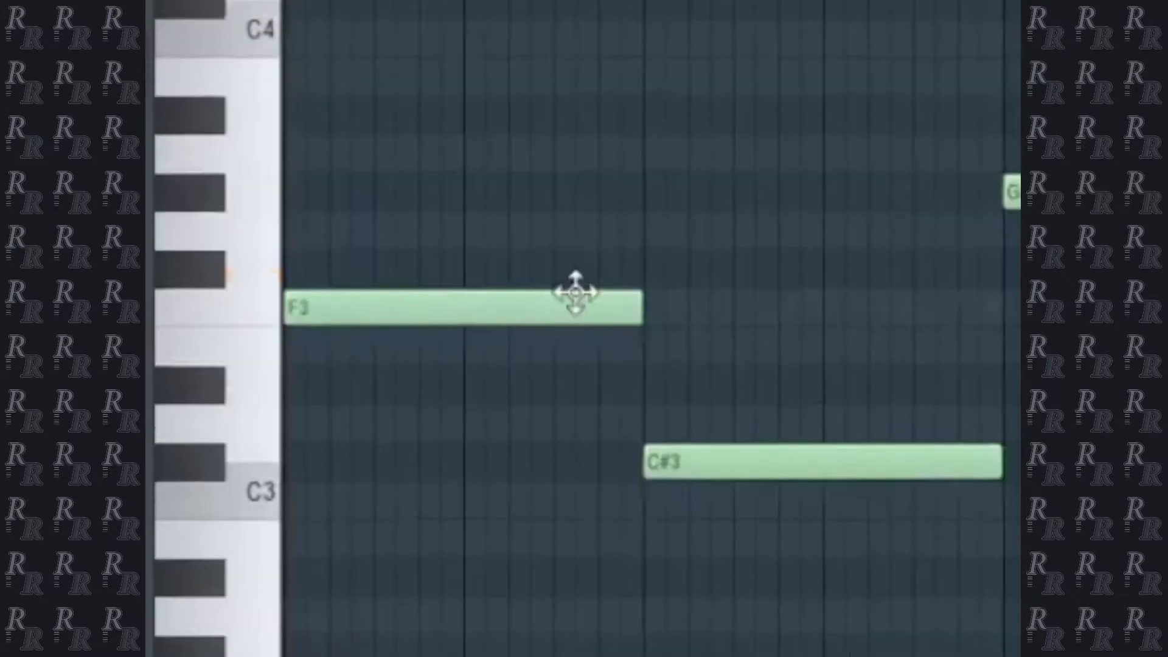
Repitch the second note to G3 and the fourth to D3 in the low four-note line starting on C3.
drag(574, 292, 408, 405)
key(space)
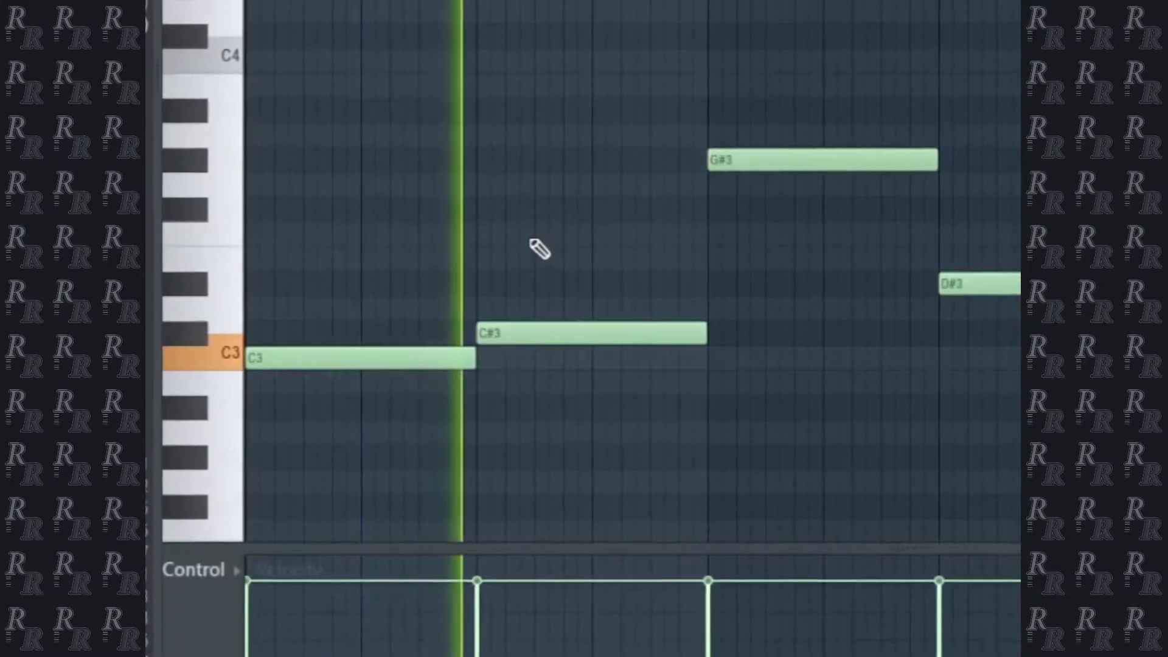
drag(632, 332, 651, 165)
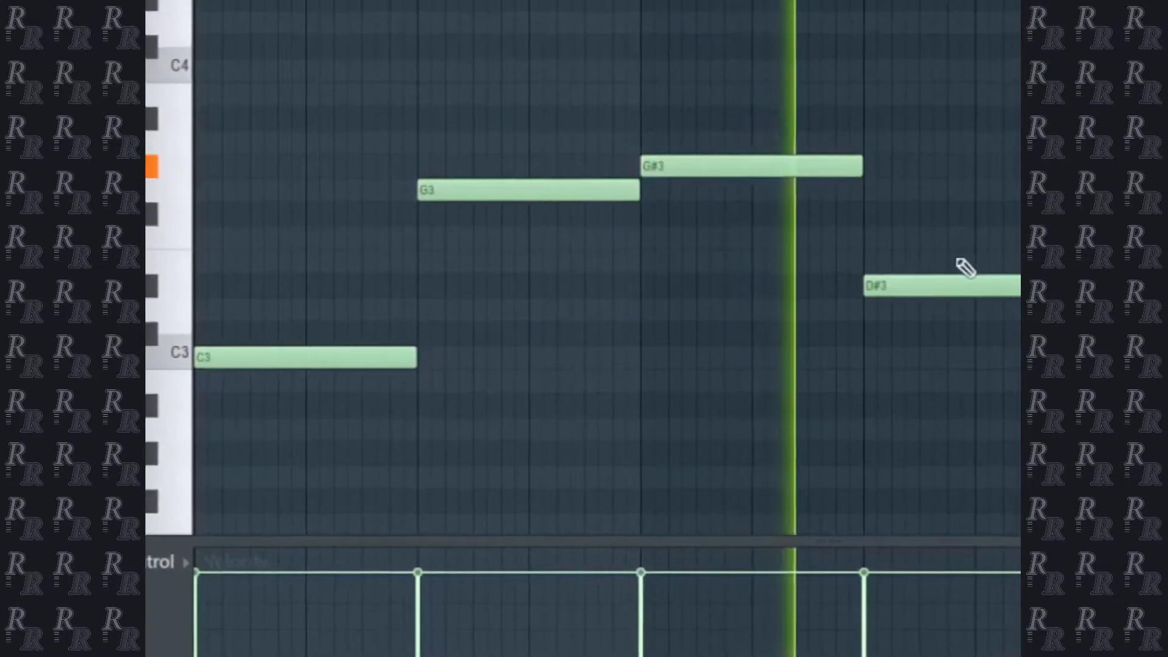
key(space)
drag(907, 283, 894, 309)
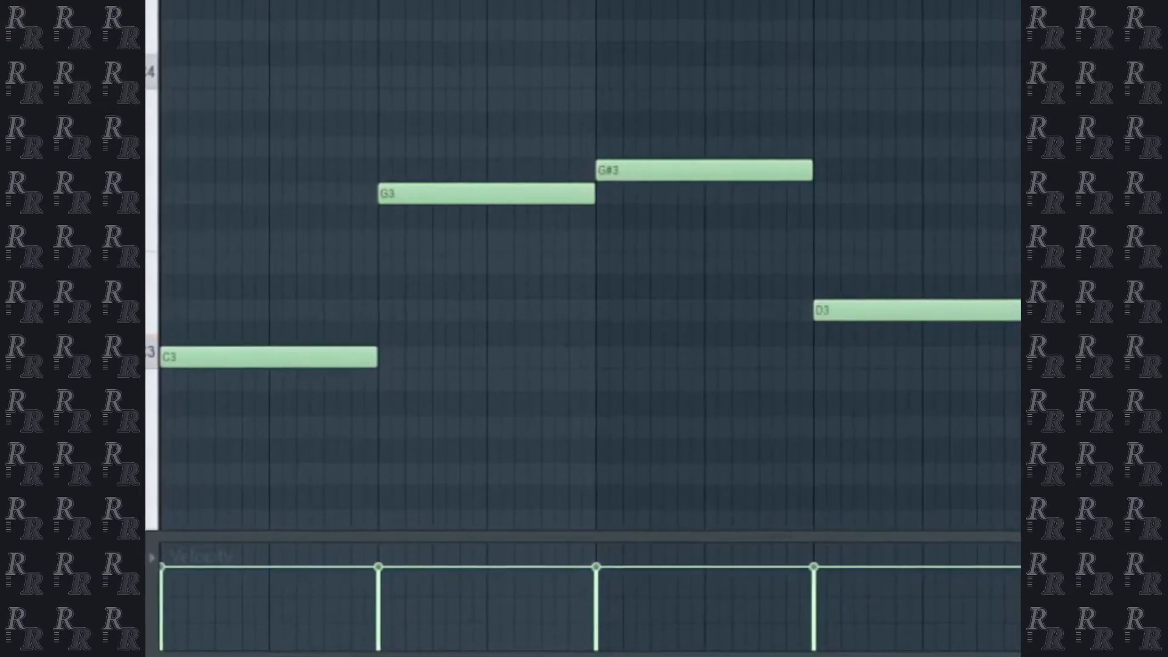